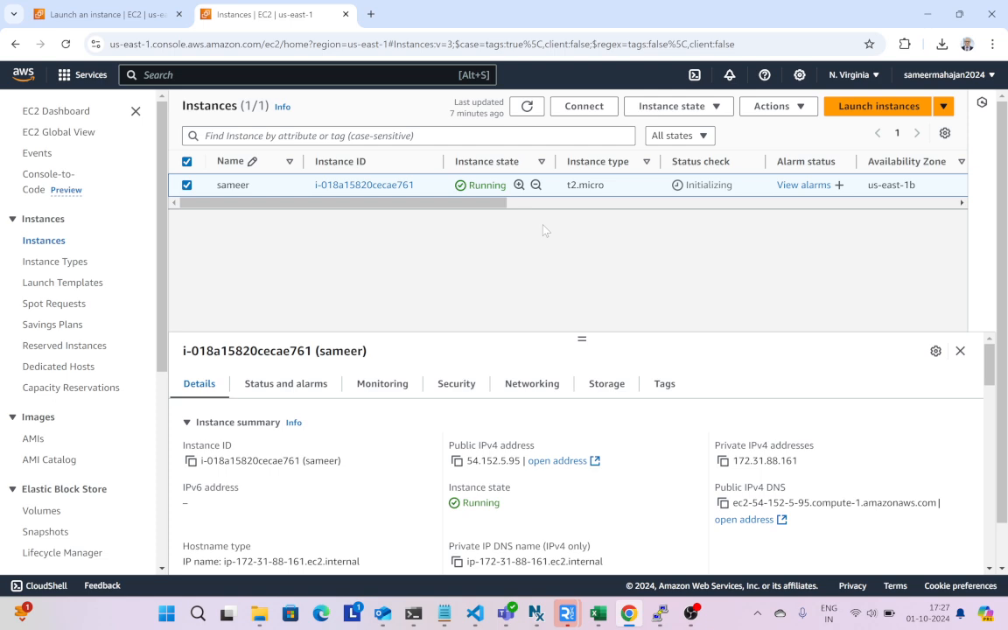
# Switch to the Ubuntu terminal session, page through the contents of the files matching file* with more, and quit the pager
pyautogui.hotkey('alt', 'Tab')
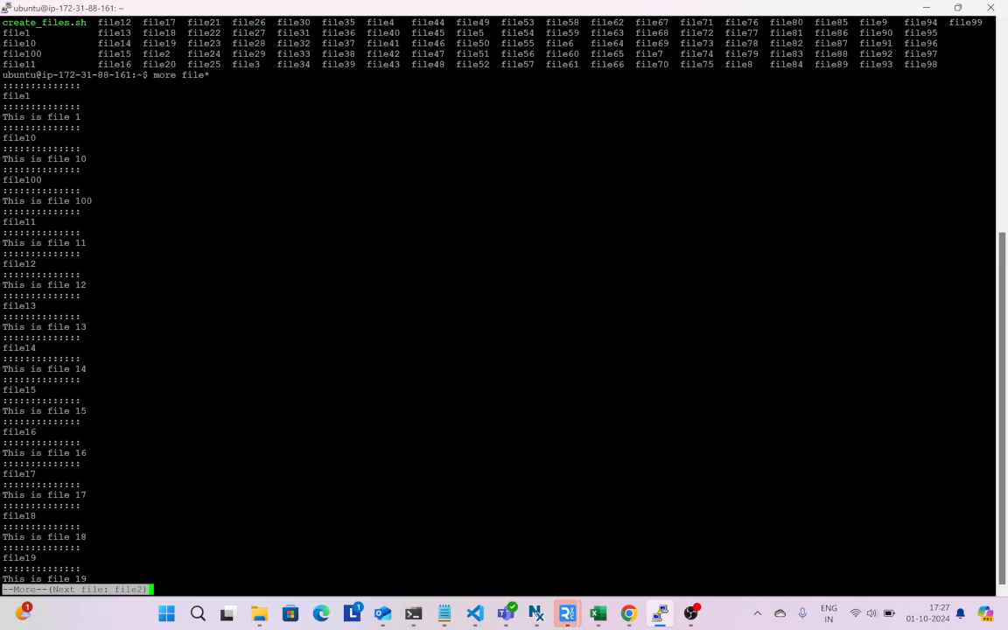
pyautogui.press('Return')
pyautogui.press('Return')
pyautogui.press('Return')
pyautogui.press('Return')
pyautogui.press('Return')
pyautogui.press('Return')
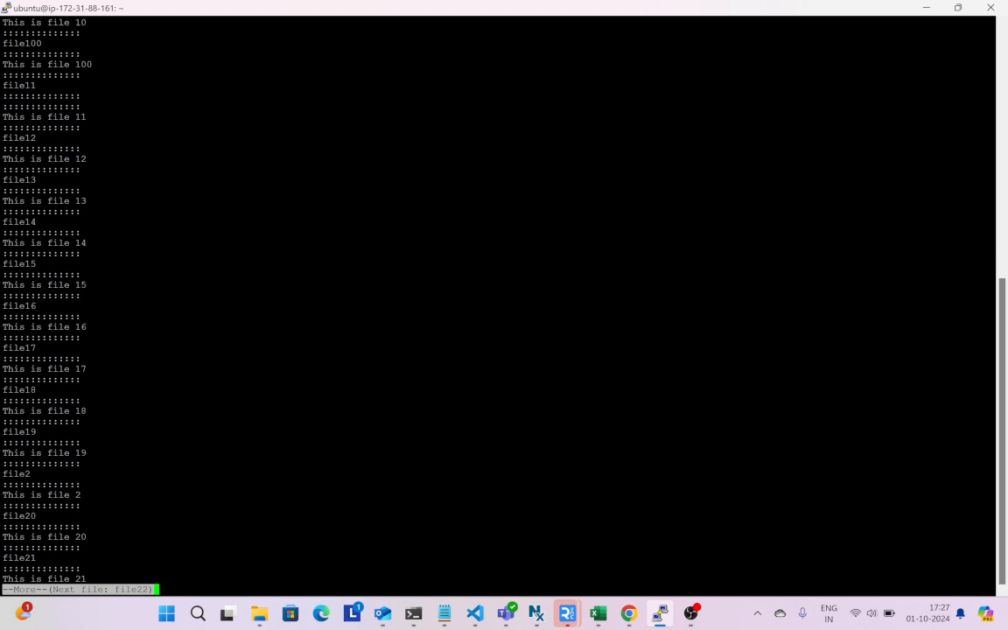
pyautogui.press('Return')
pyautogui.press('Return')
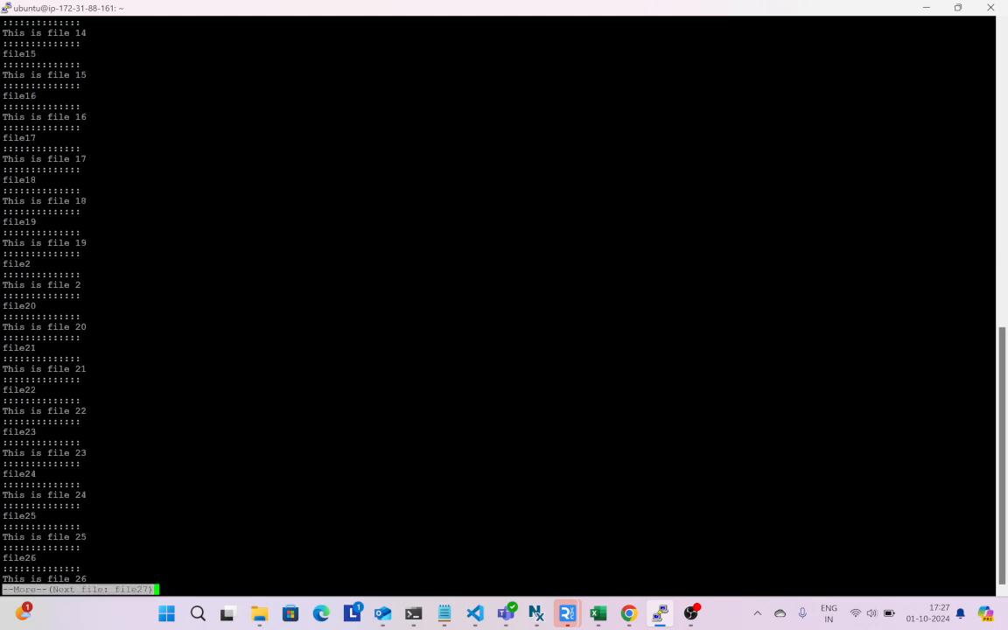
pyautogui.press('q')
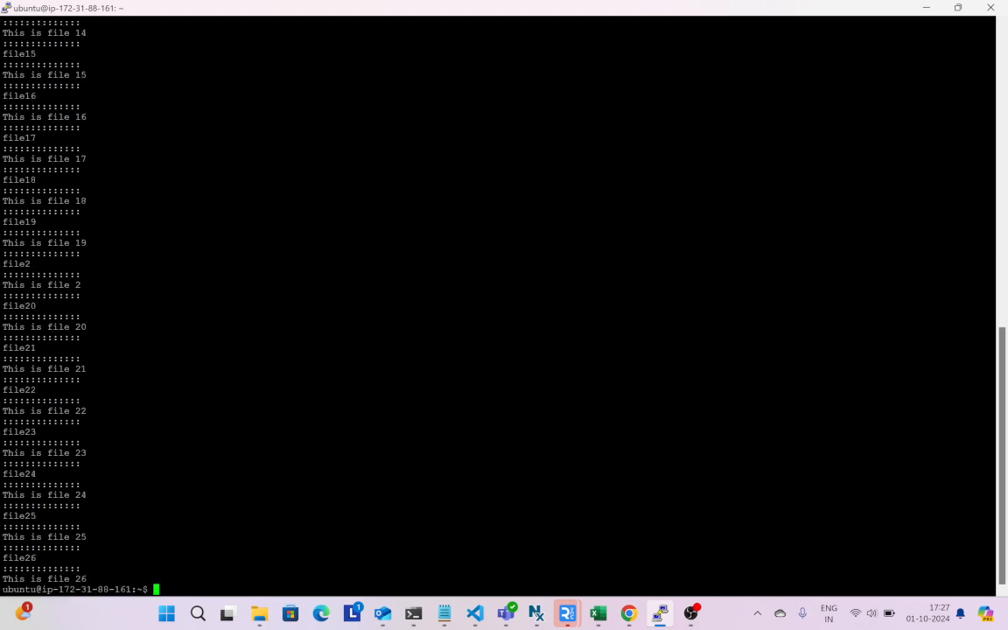
# Switch to the AWS console in the browser and create a snapshot of volume vol-0cc427a7195cacff5 without a description or tags
pyautogui.hotkey('alt', 'Tab')
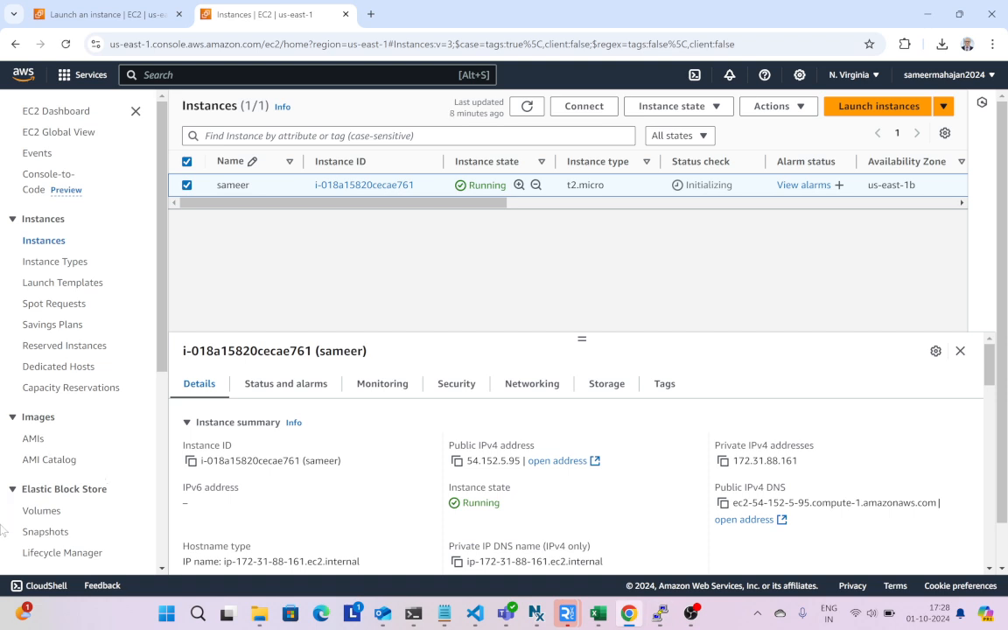
pyautogui.click(48, 530)
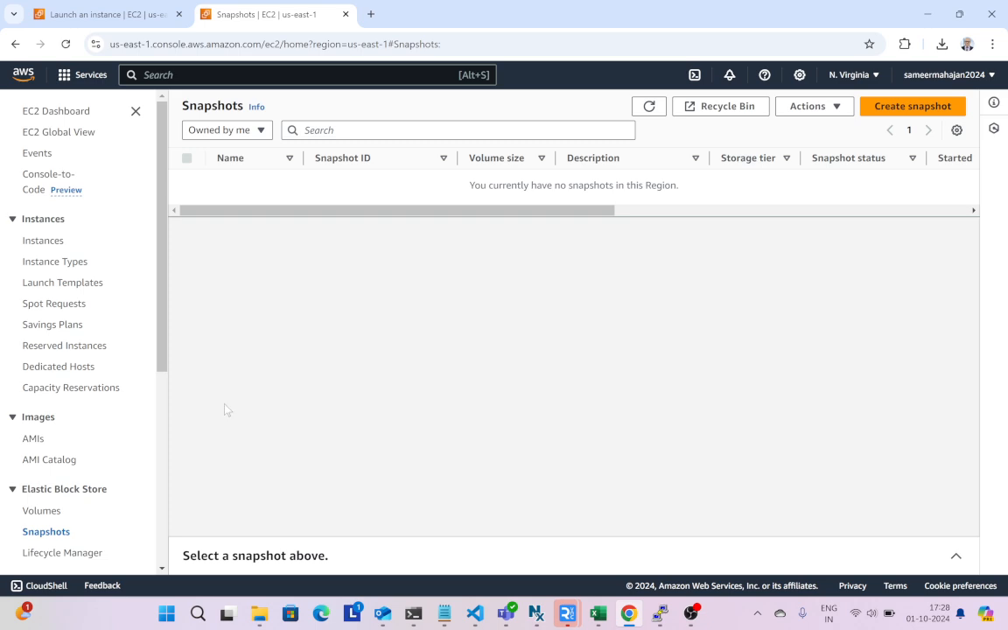
pyautogui.click(51, 512)
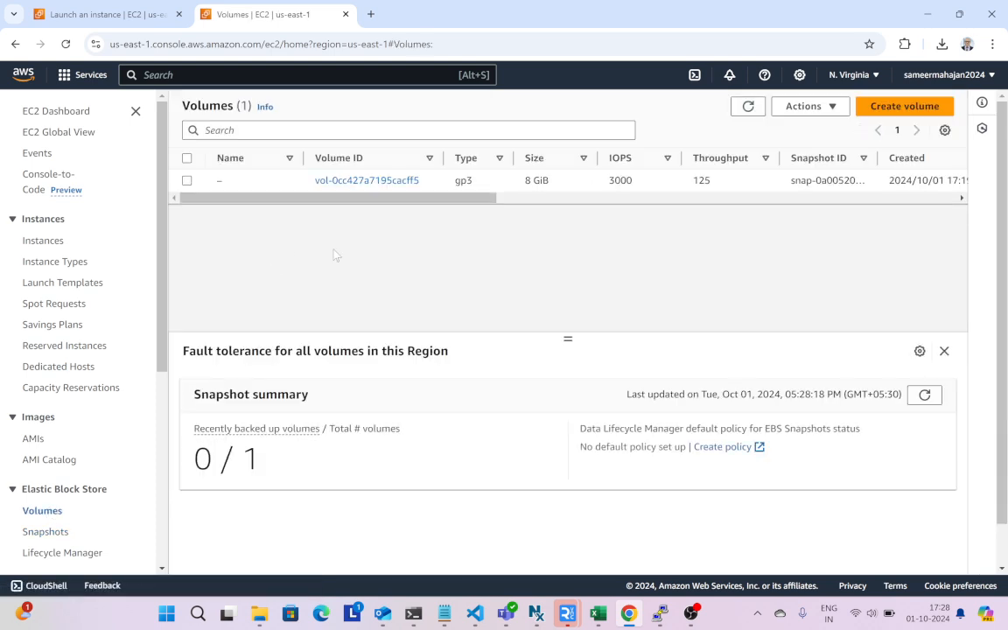
pyautogui.click(186, 181)
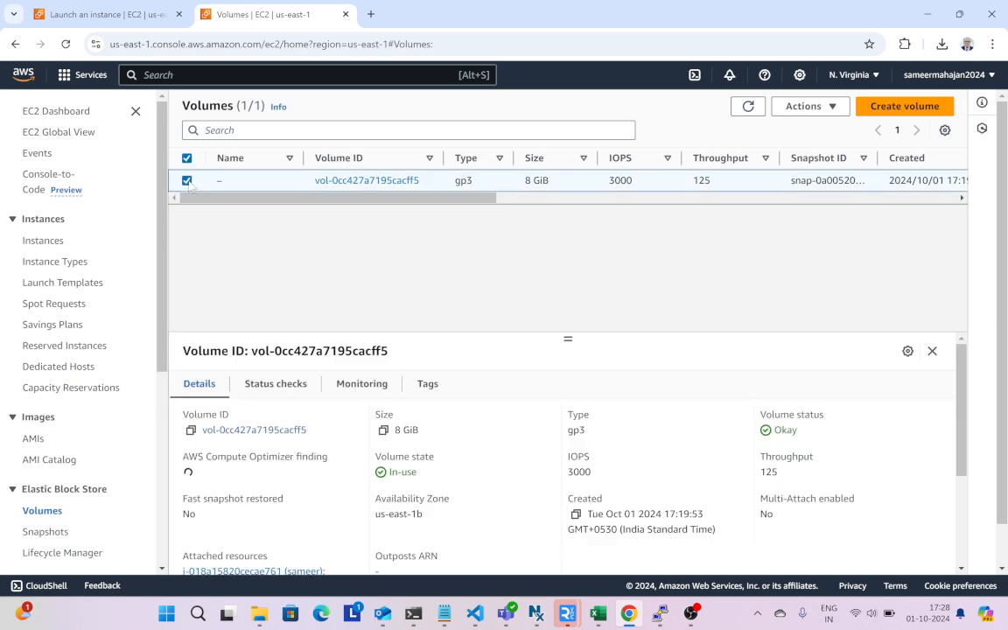
pyautogui.click(822, 107)
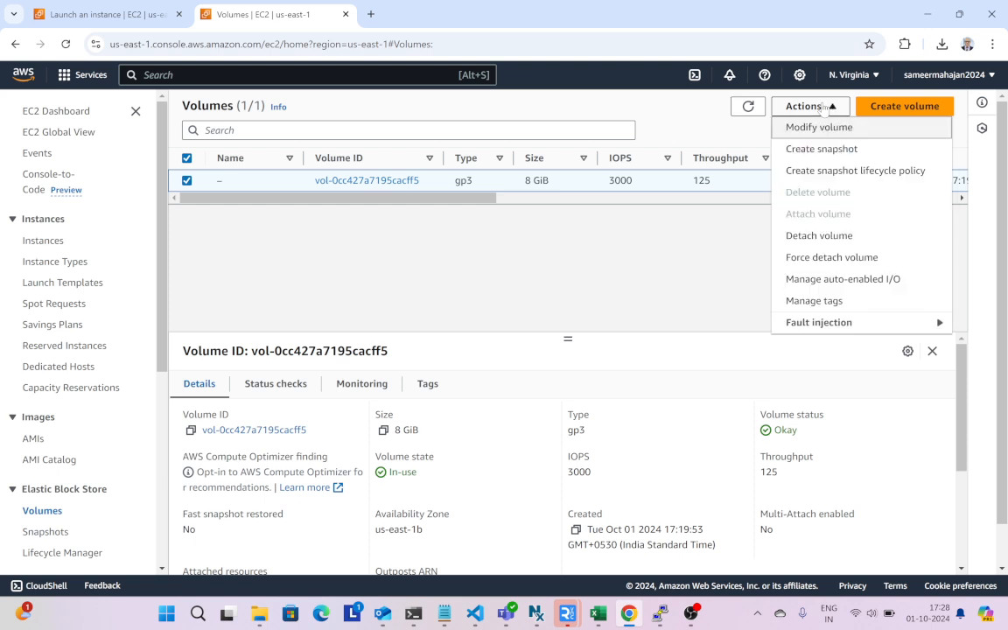
pyautogui.click(806, 149)
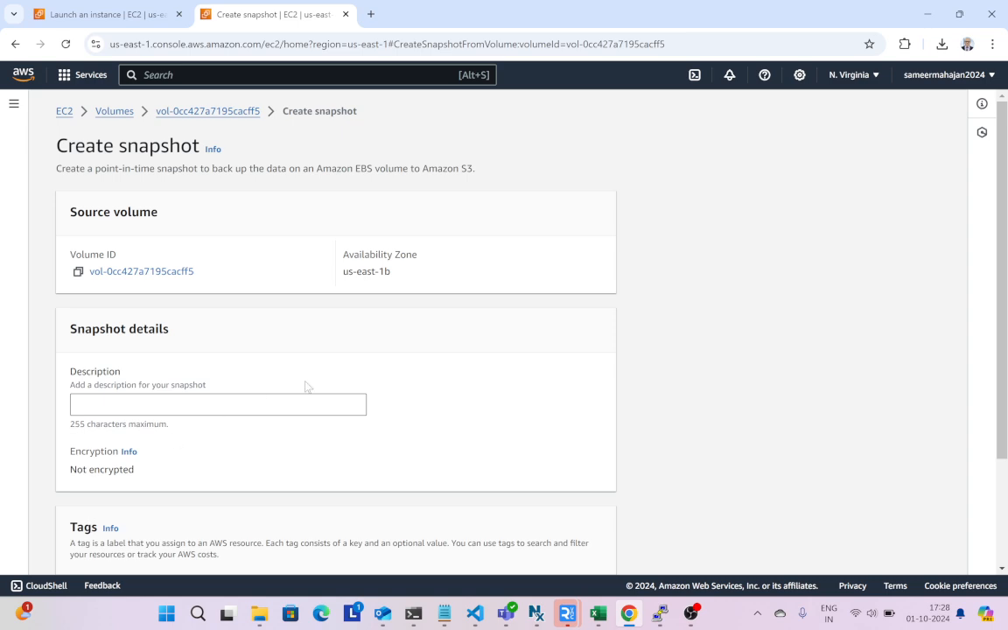
pyautogui.scroll(-3, 370, 370)
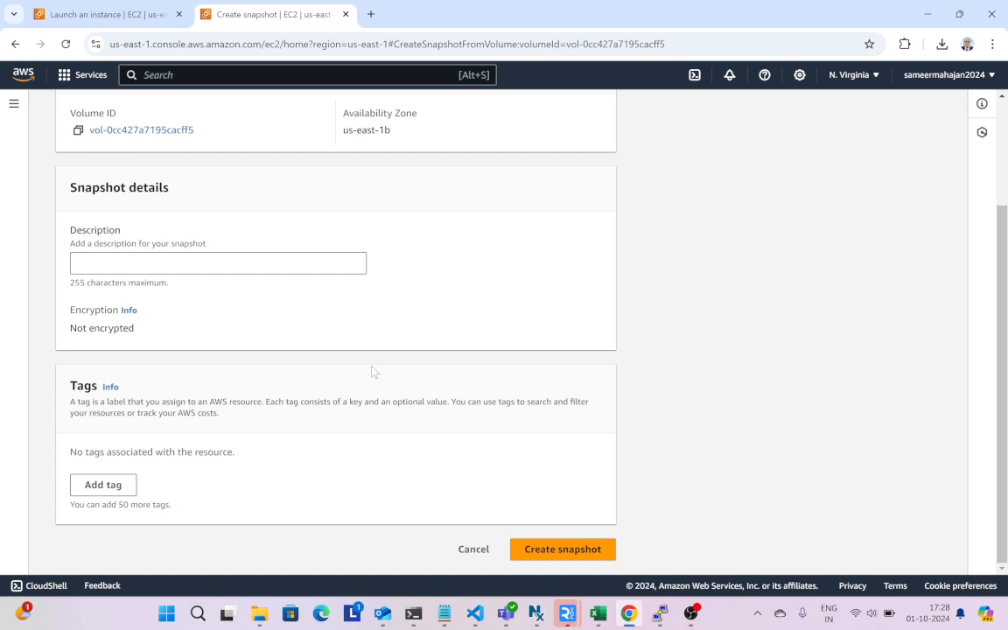
pyautogui.click(554, 549)
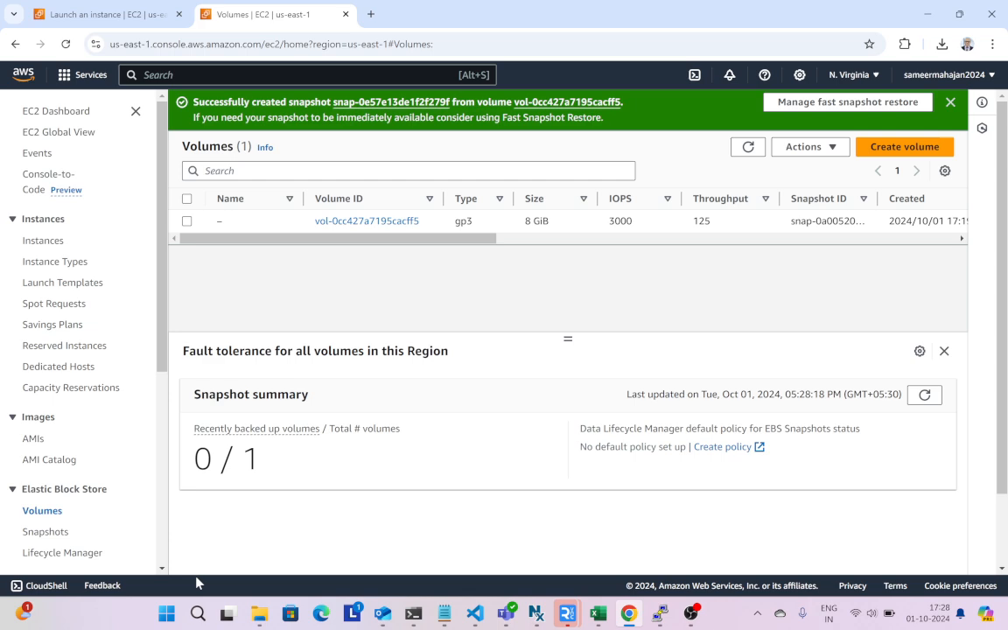
# Refresh the EBS snapshots list and check the new snapshot's status and progress
pyautogui.click(35, 534)
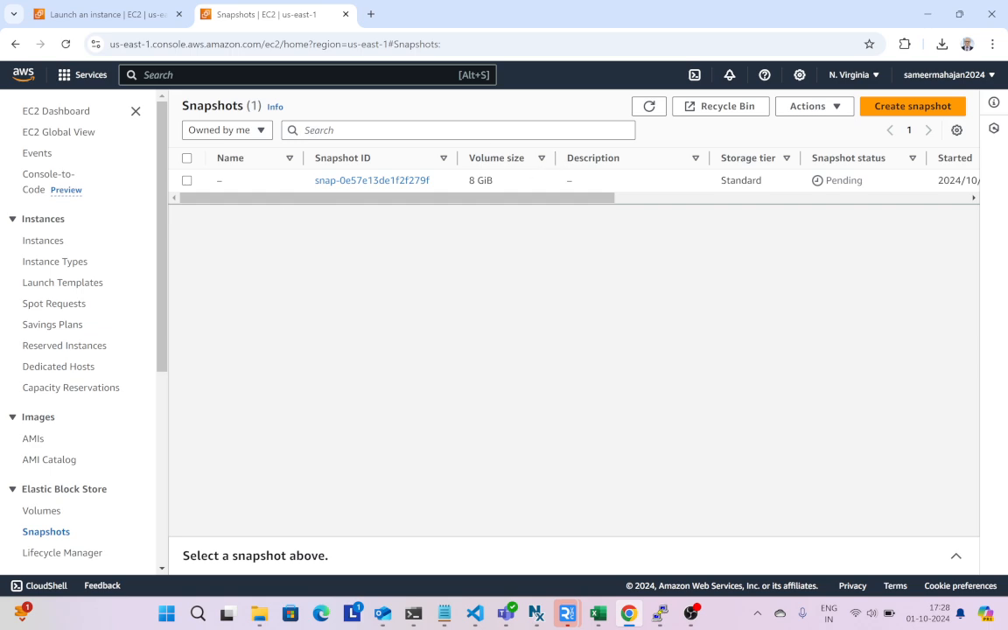
pyautogui.click(649, 107)
pyautogui.click(647, 199)
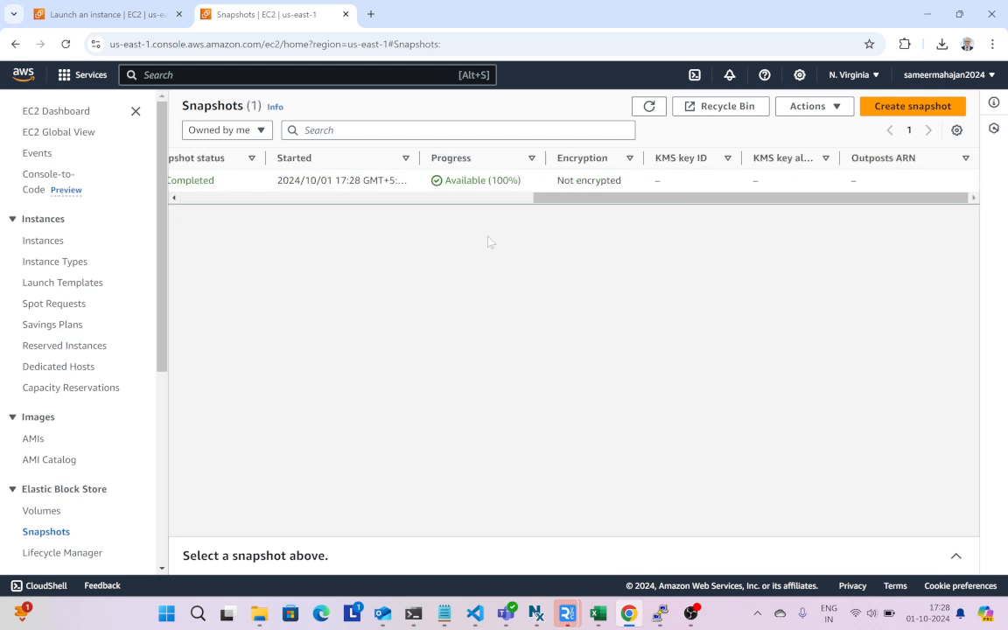
pyautogui.click(415, 201)
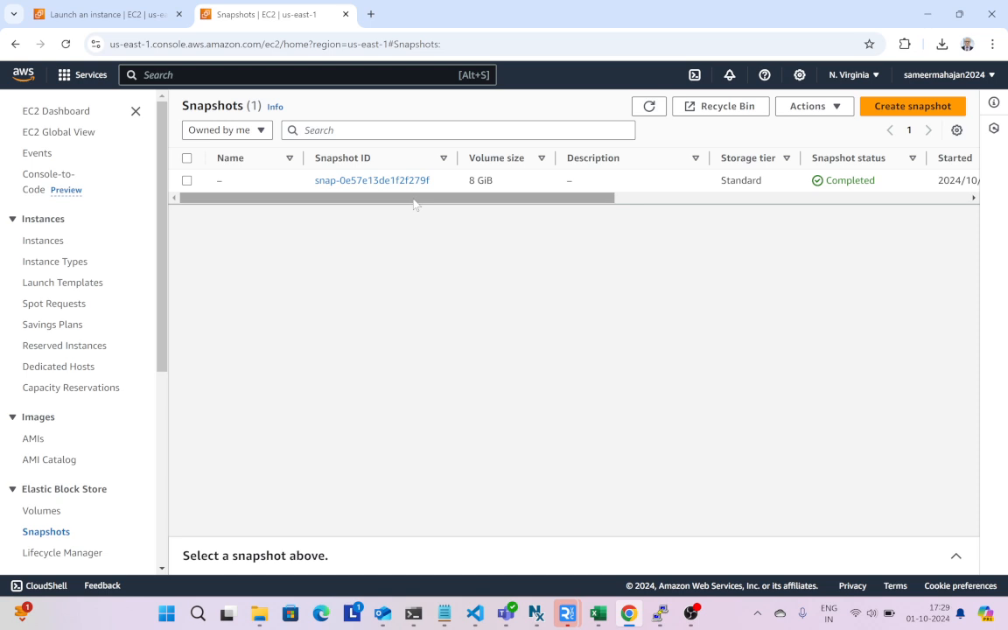
# Switch to the Ubuntu terminal and delete all files in the home directory with rm *, listing the directory before and after
pyautogui.hotkey('alt', 'Tab')
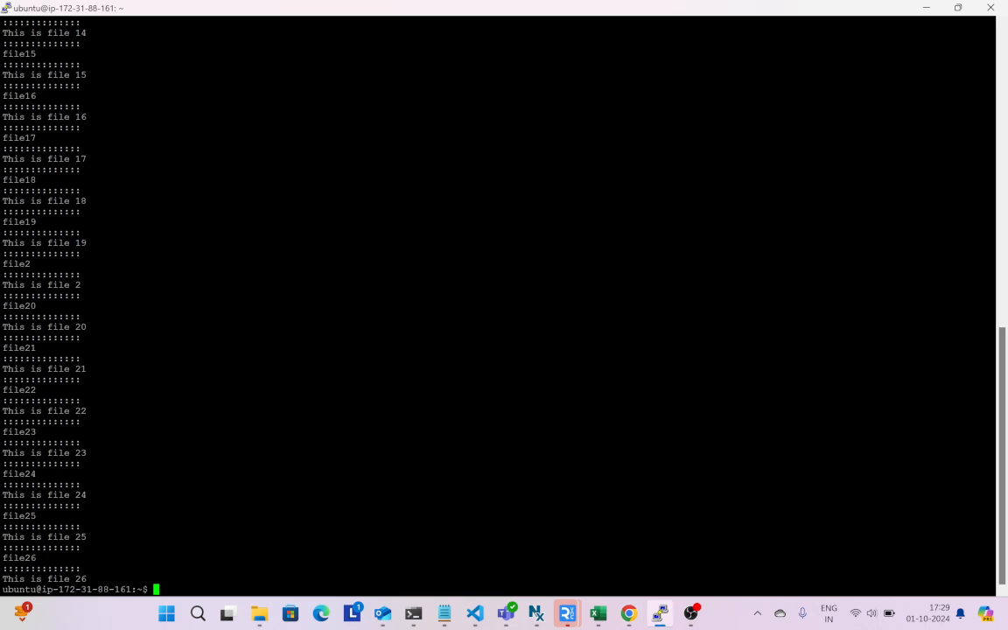
pyautogui.write('ls')
pyautogui.press('Return')
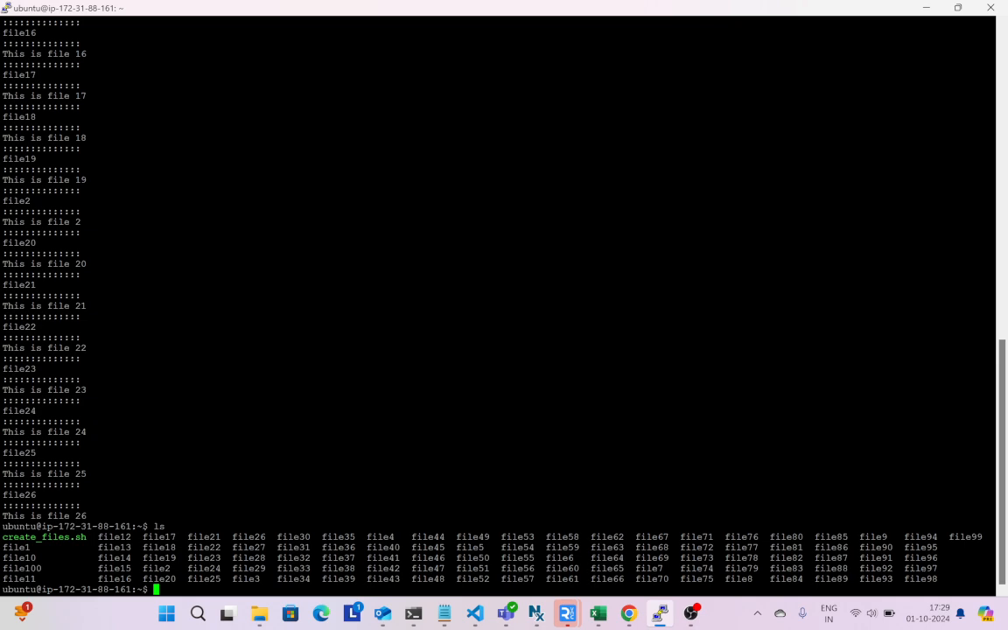
pyautogui.write('rm *')
pyautogui.press('Return')
pyautogui.write('ls')
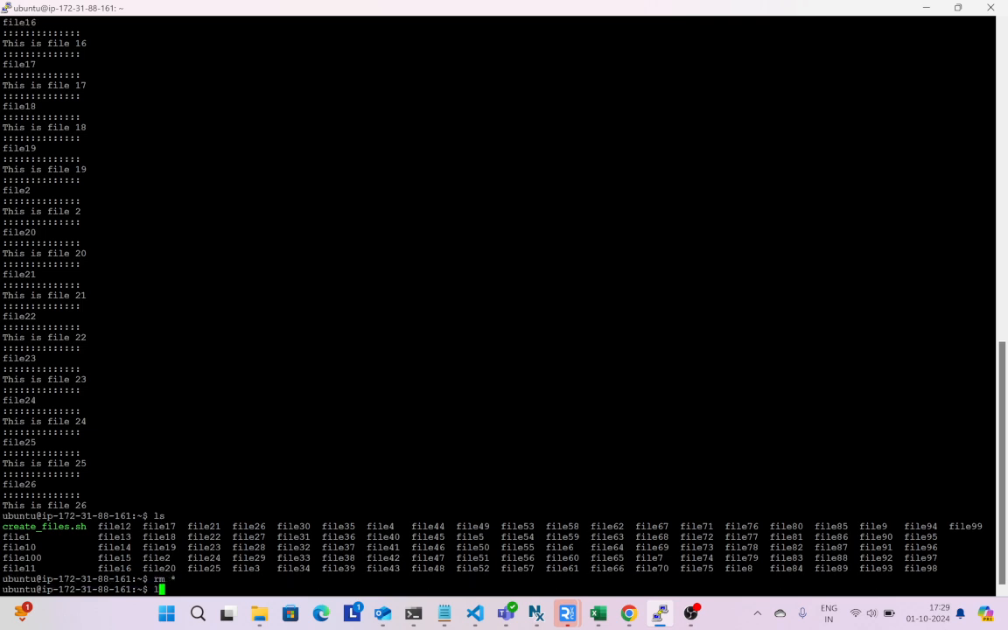
pyautogui.press('Return')
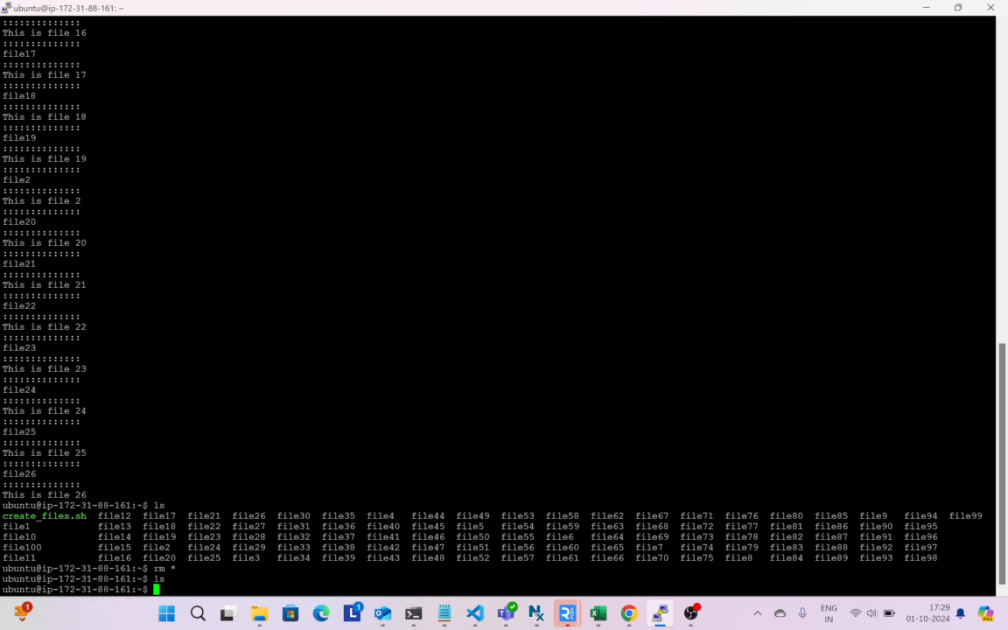
# Switch back to the AWS console and check the existing EBS volume's availability zone, state and attached instance
pyautogui.hotkey('alt', 'Tab')
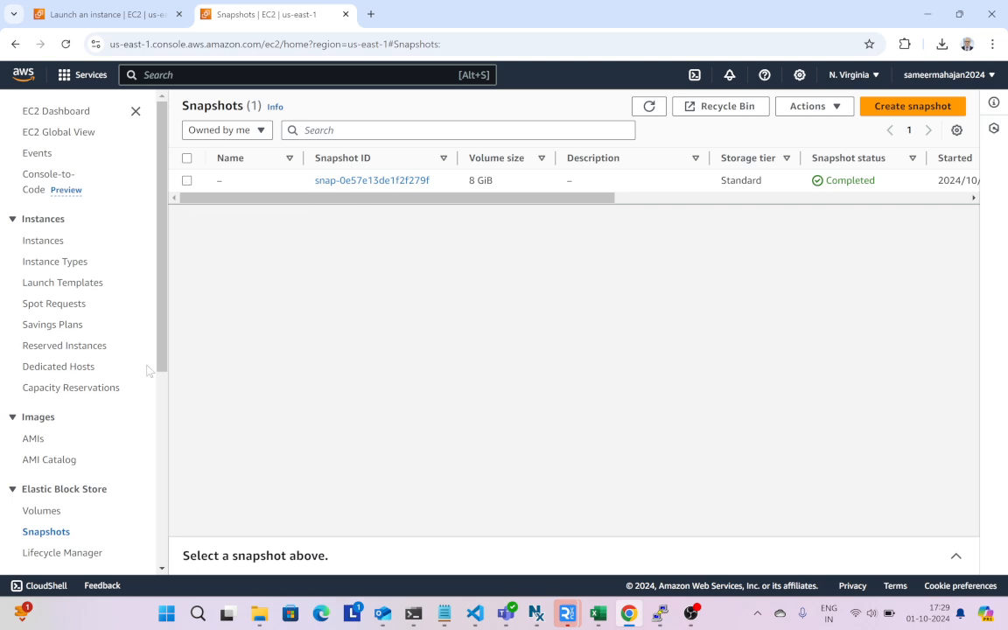
pyautogui.click(46, 516)
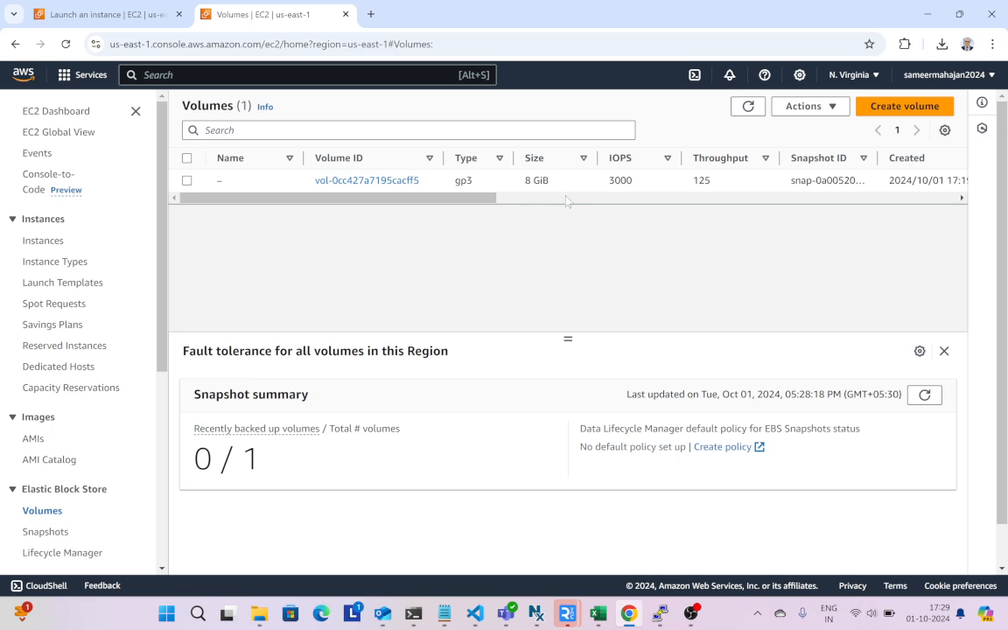
pyautogui.hscroll(5, 566, 199)
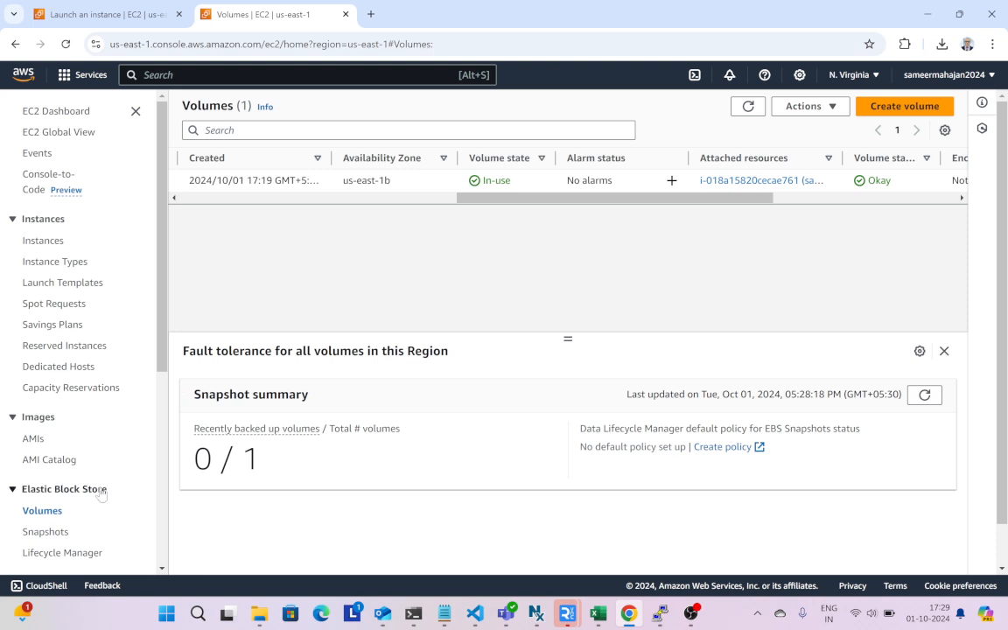
# Create a volume from snapshot snap-0e57e13de1f2f279f in availability zone us-east-1b, keeping the default type, size, IOPS and throughput
pyautogui.click(56, 535)
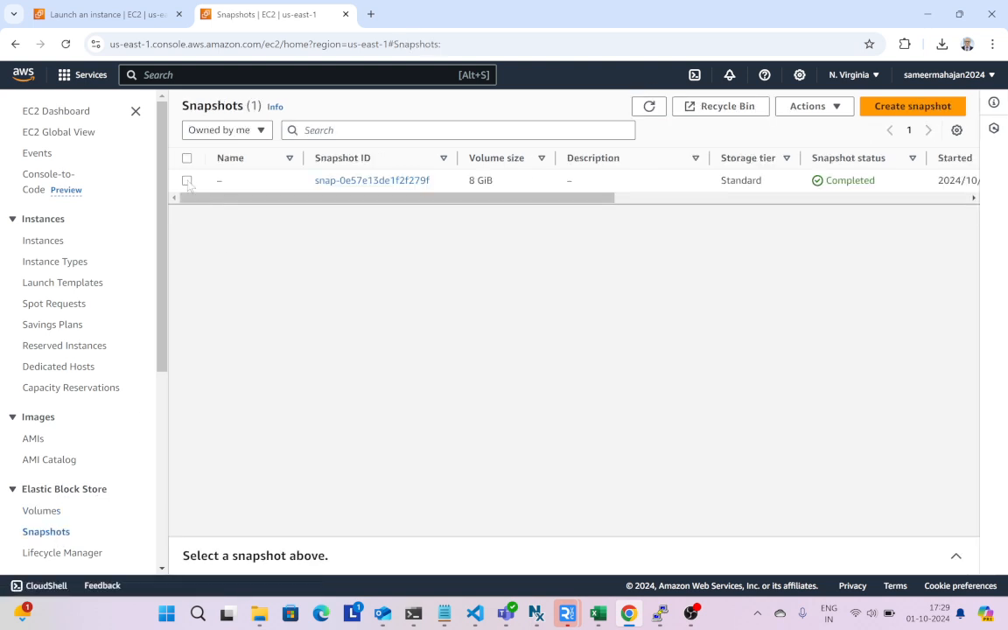
pyautogui.click(186, 180)
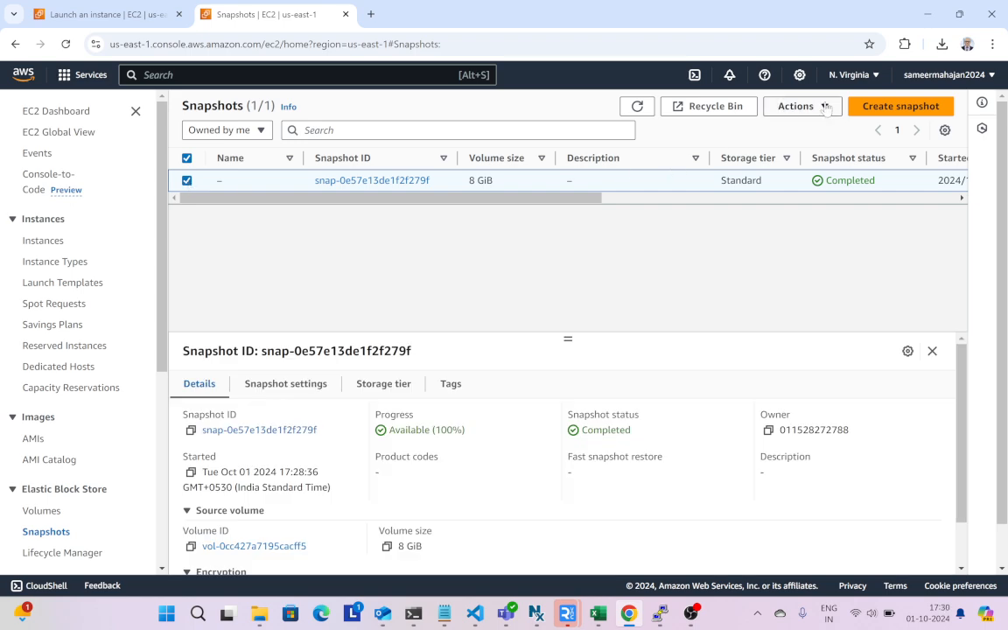
pyautogui.click(826, 108)
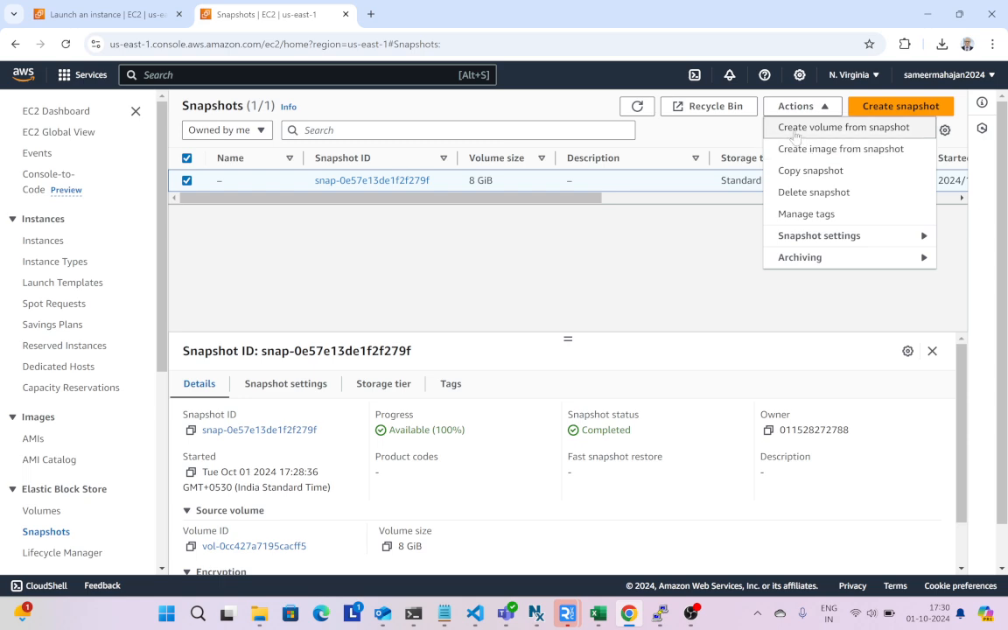
pyautogui.click(795, 130)
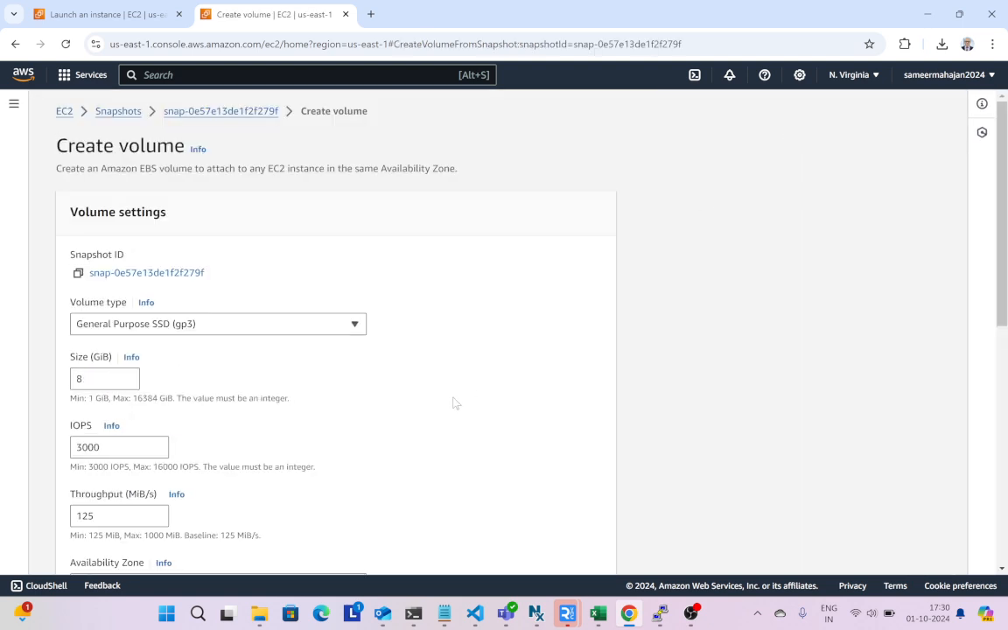
pyautogui.scroll(-3, 454, 402)
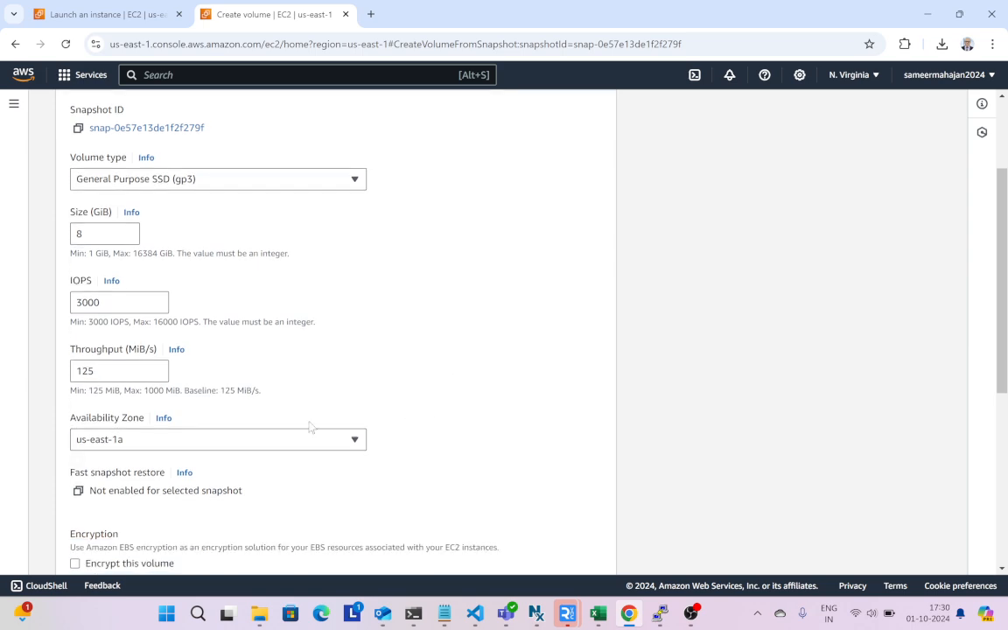
pyautogui.scroll(-1, 262, 407)
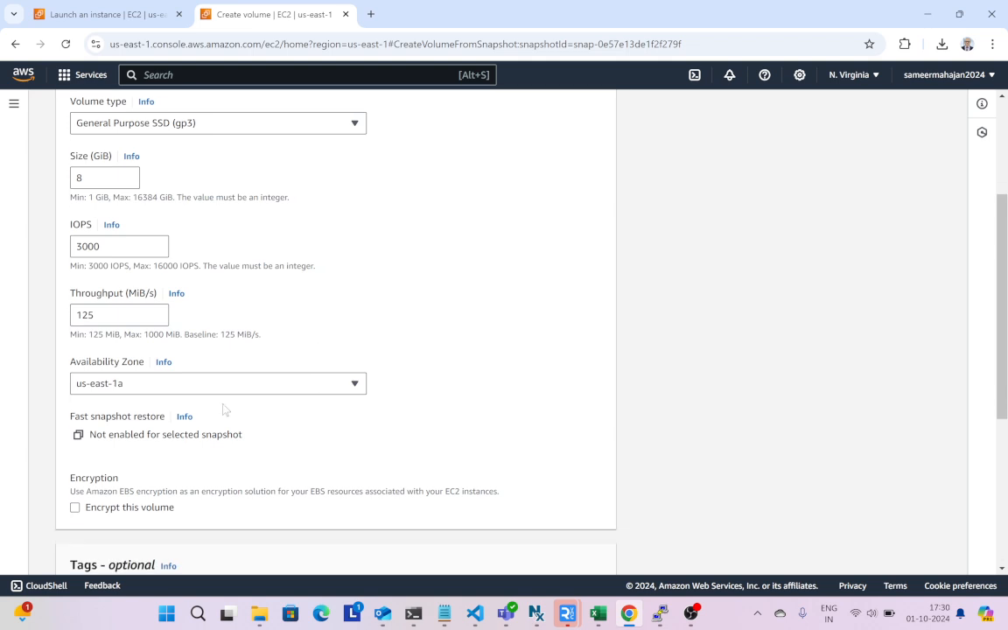
pyautogui.click(354, 385)
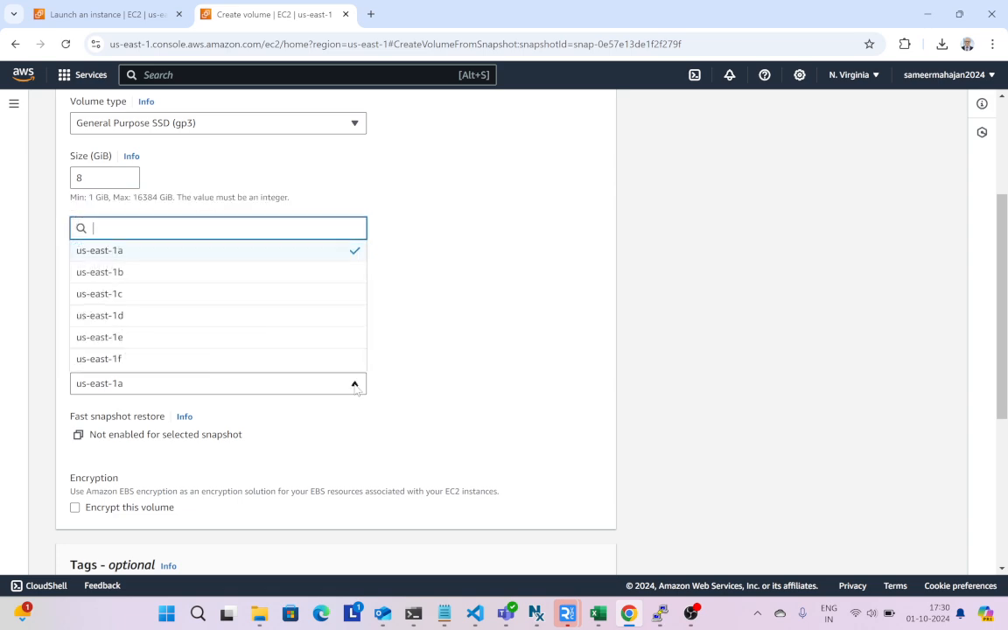
pyautogui.click(136, 273)
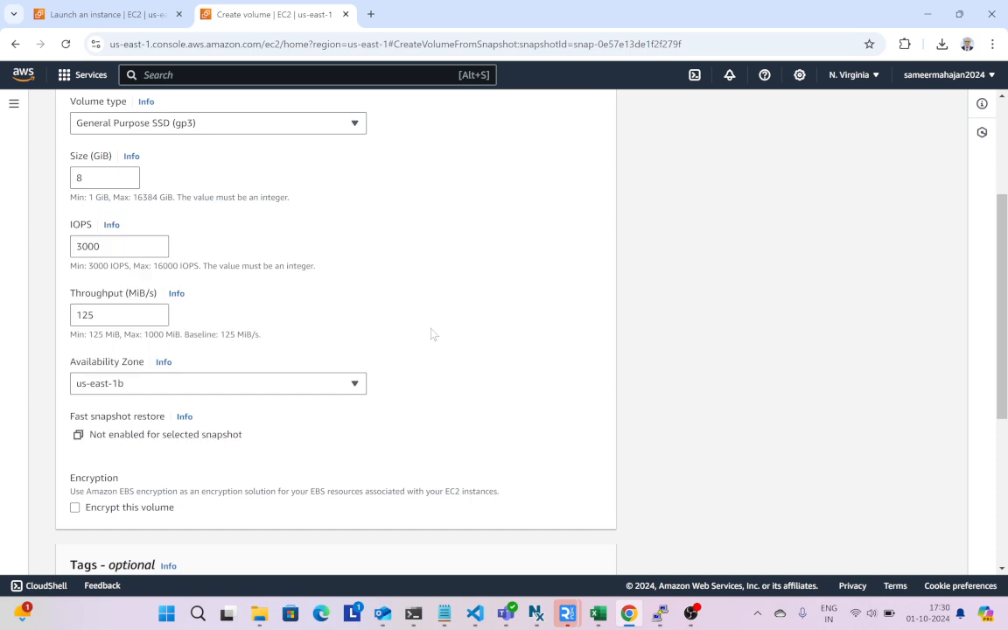
pyautogui.scroll(-4, 430, 333)
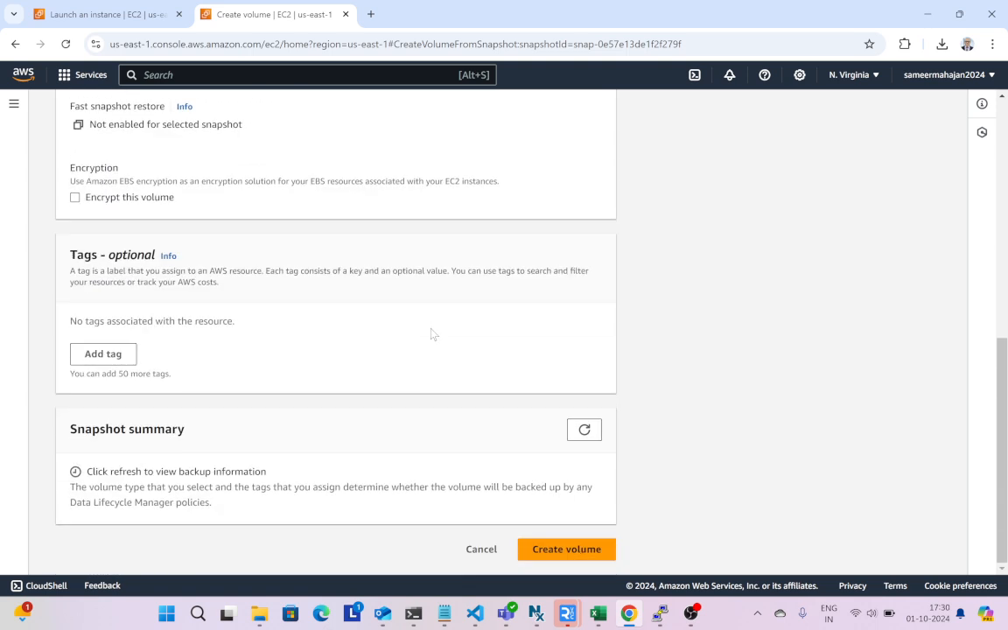
pyautogui.click(535, 551)
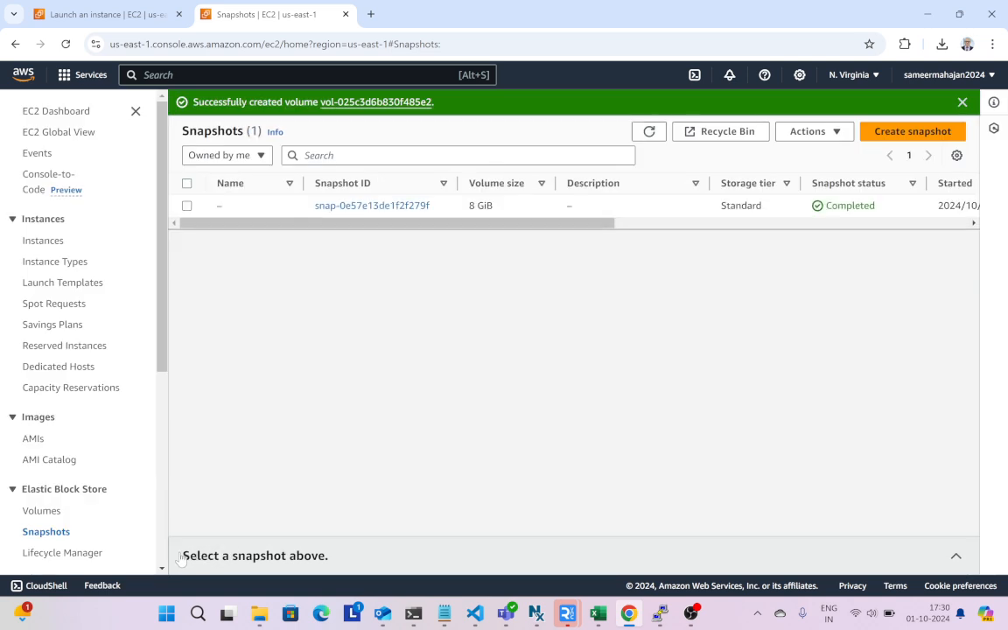
# Compare the availability zones, states and attached resources of both volumes in the EBS volumes list
pyautogui.click(51, 514)
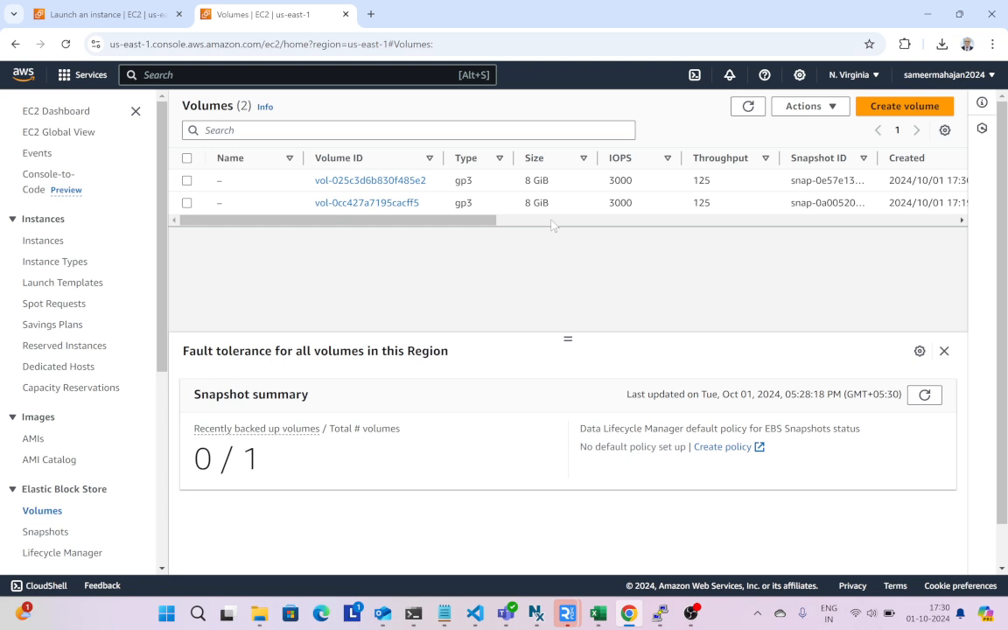
pyautogui.click(551, 220)
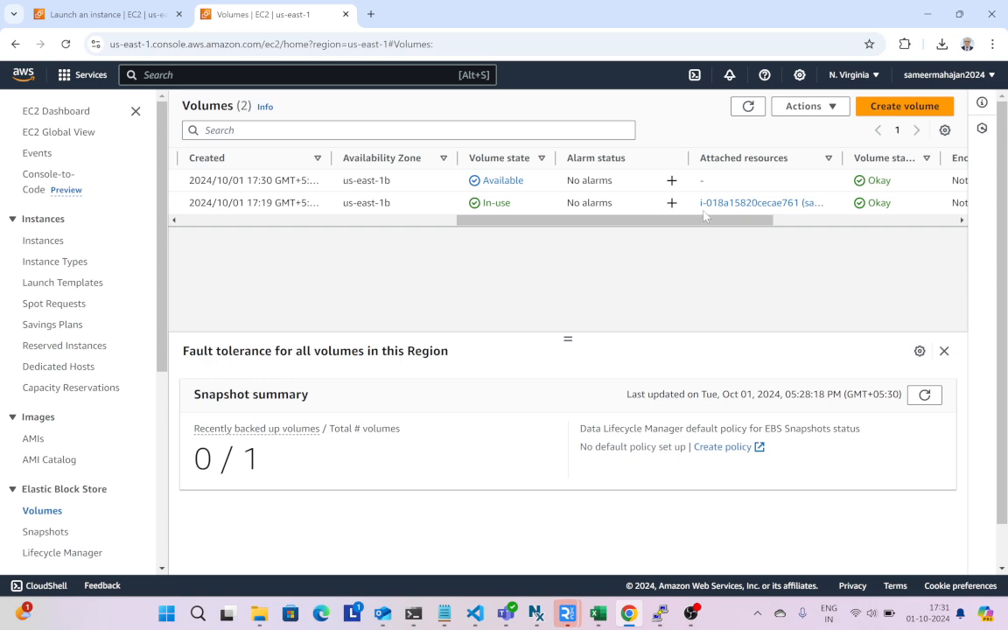
pyautogui.click(393, 221)
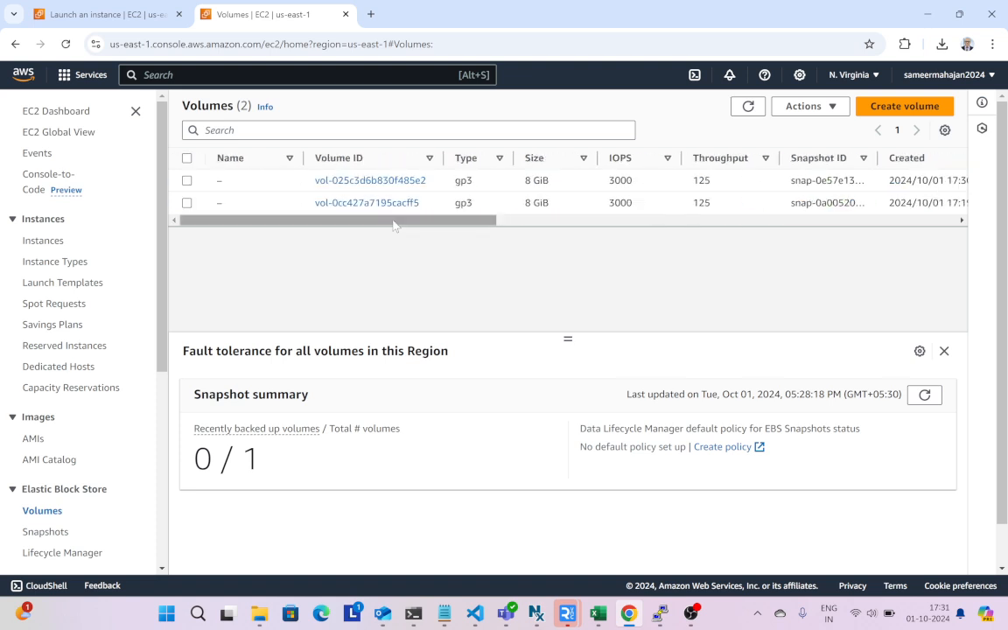
# Try to detach the original volume vol-0cc427a7195cacff5 from its running instance
pyautogui.click(186, 203)
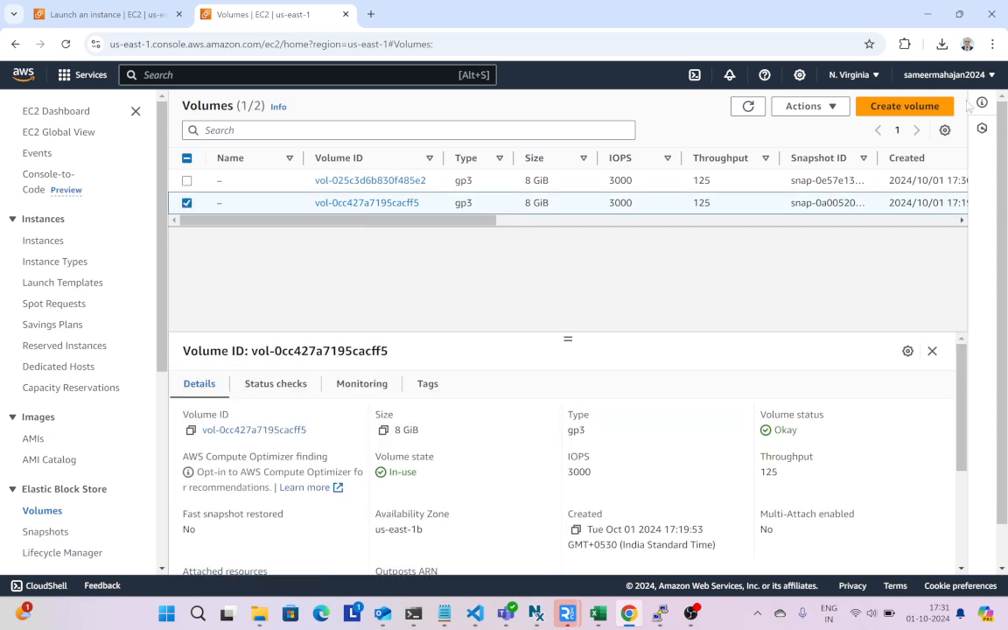
pyautogui.click(830, 108)
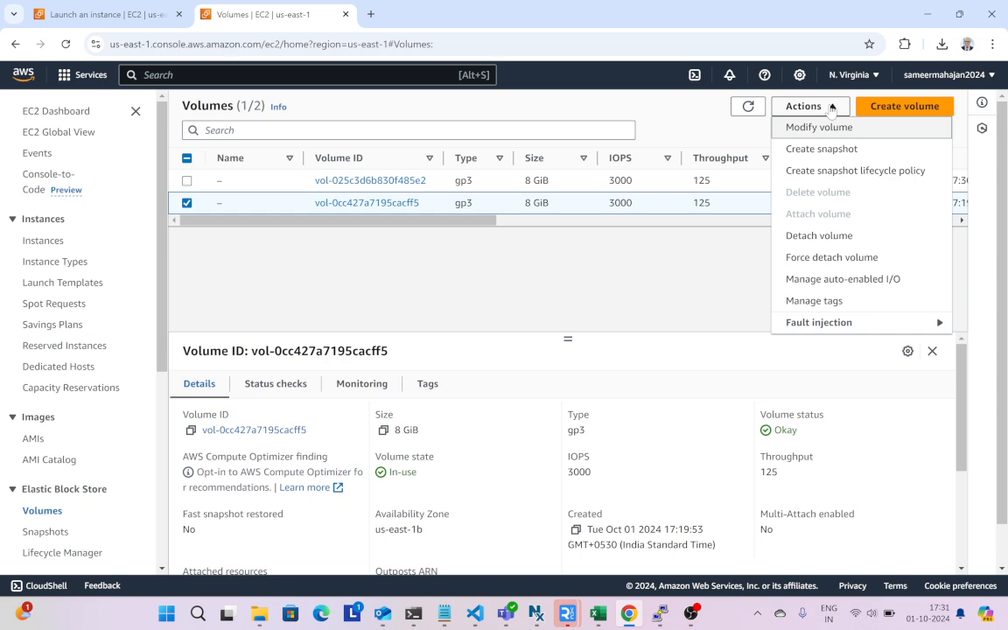
pyautogui.click(800, 238)
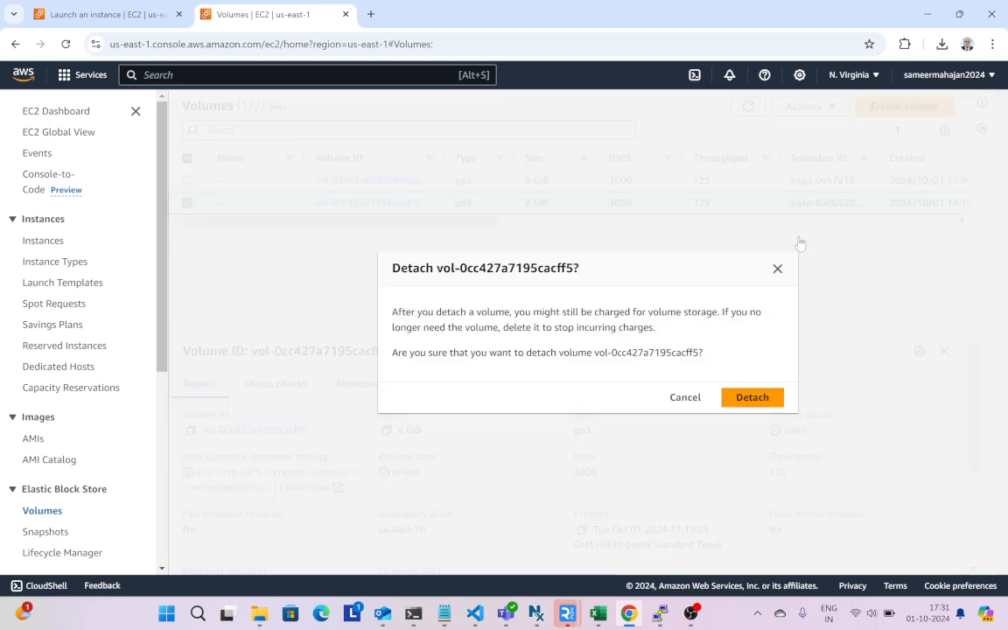
pyautogui.click(745, 398)
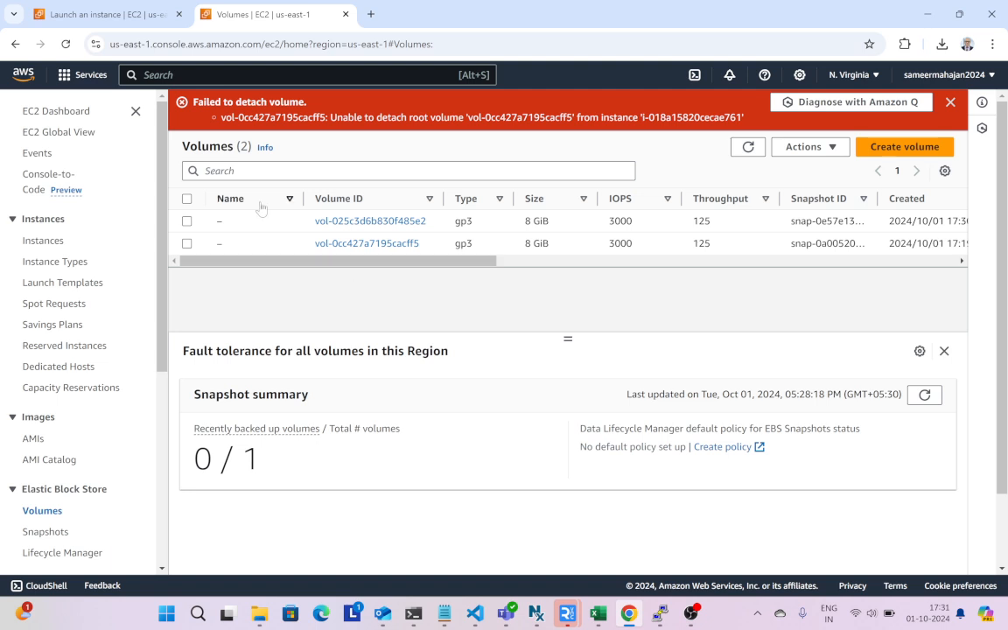
# Open the EC2 instances list, switch to the Ubuntu terminal and end its SSH session
pyautogui.click(34, 241)
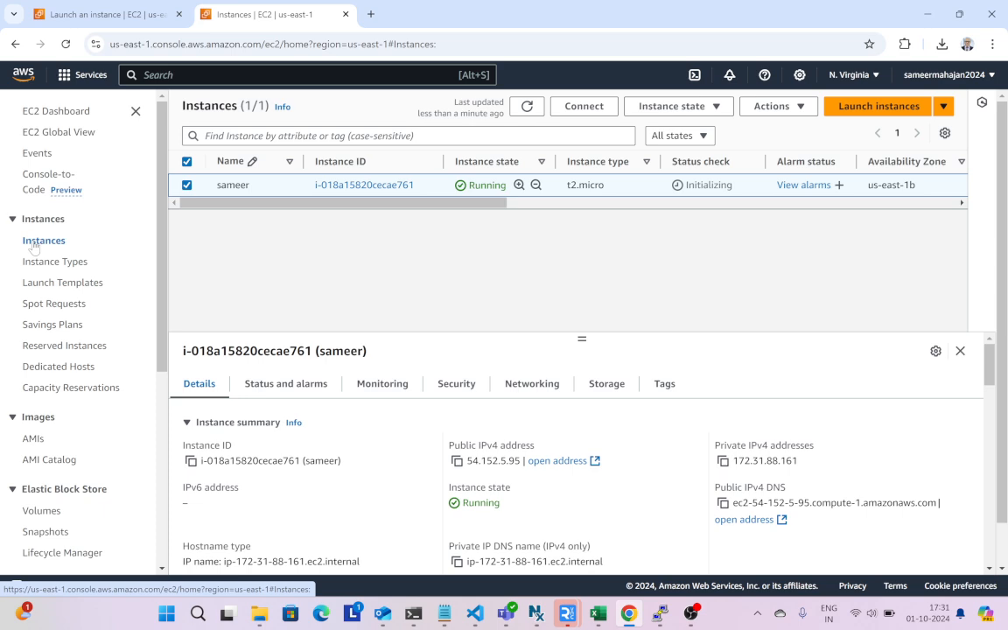
pyautogui.hotkey('alt', 'Tab')
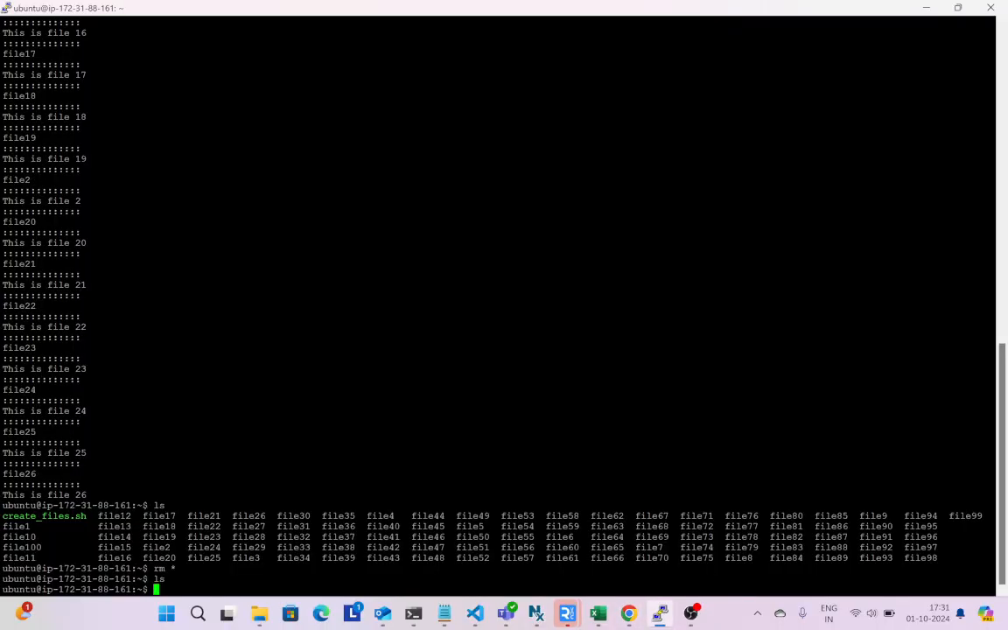
pyautogui.press('Return')
pyautogui.press('Return')
pyautogui.press('Return')
pyautogui.press('Return')
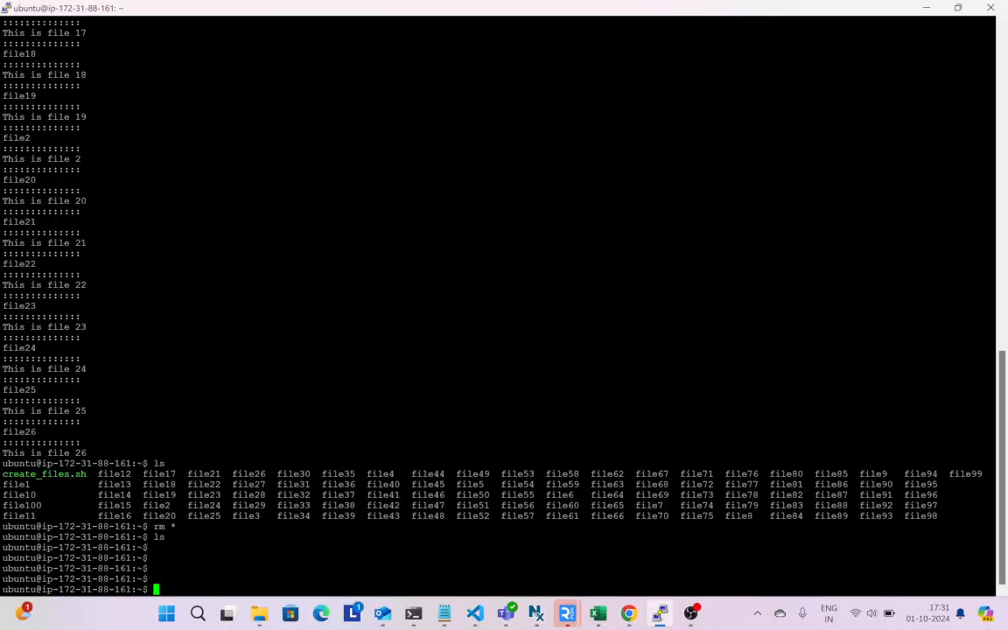
pyautogui.hotkey('ctrl', 'd')
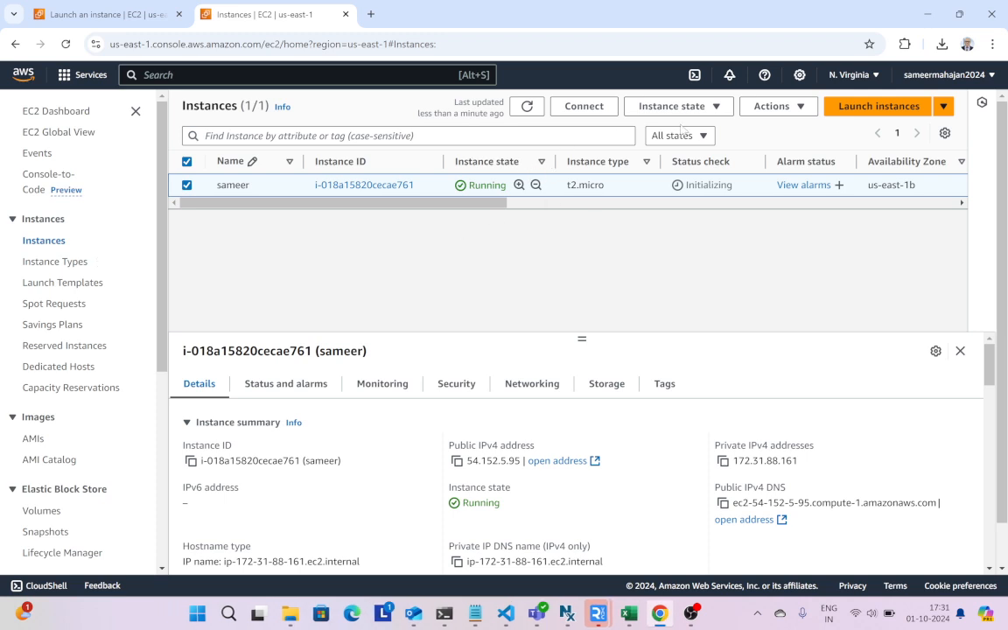
# Stop the EC2 instance i-018a15820cecae761 in the AWS console
pyautogui.click(714, 112)
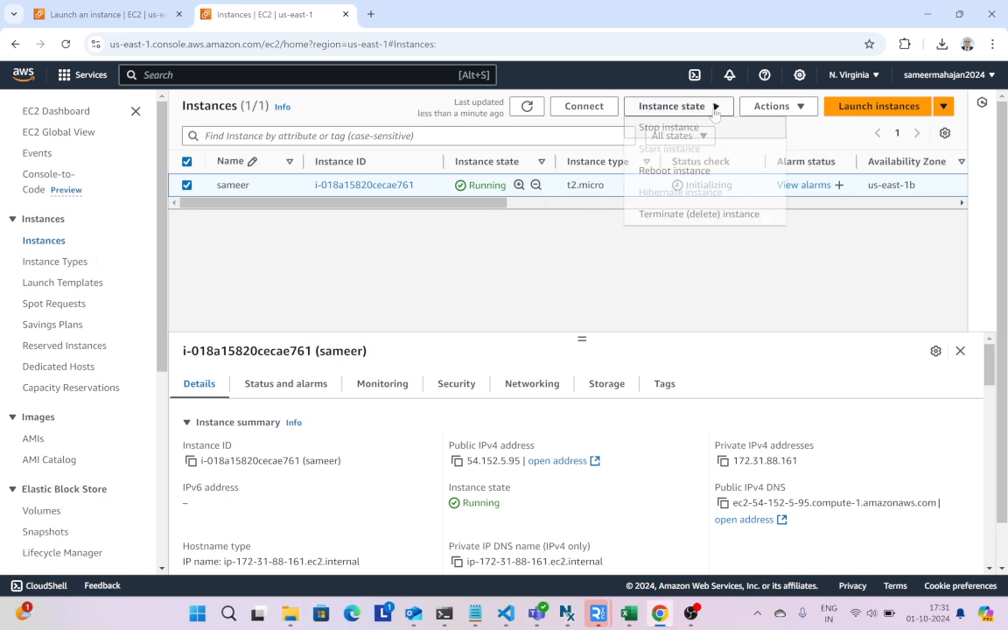
pyautogui.click(678, 128)
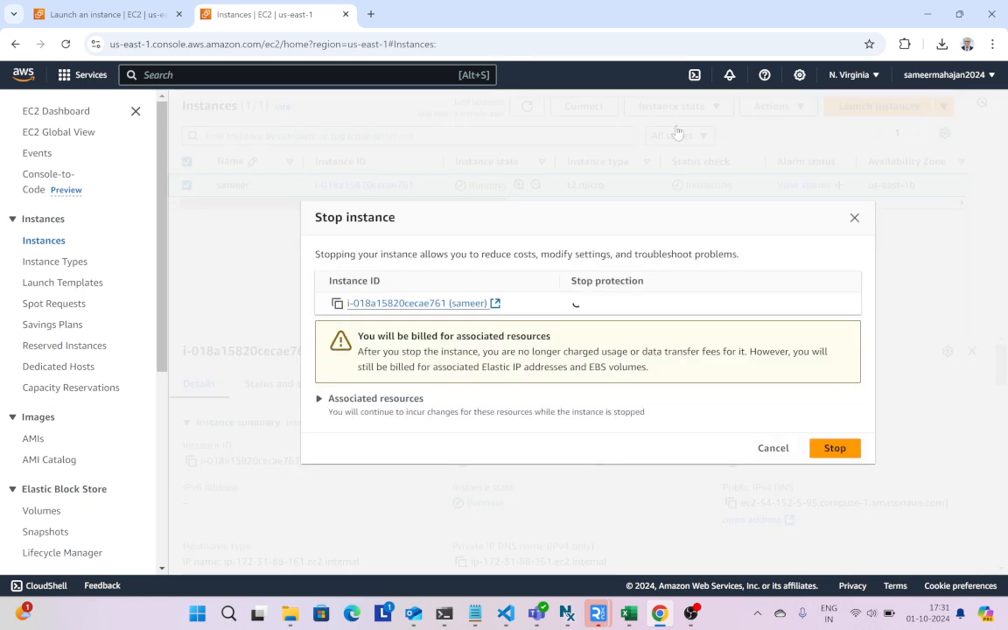
pyautogui.click(833, 448)
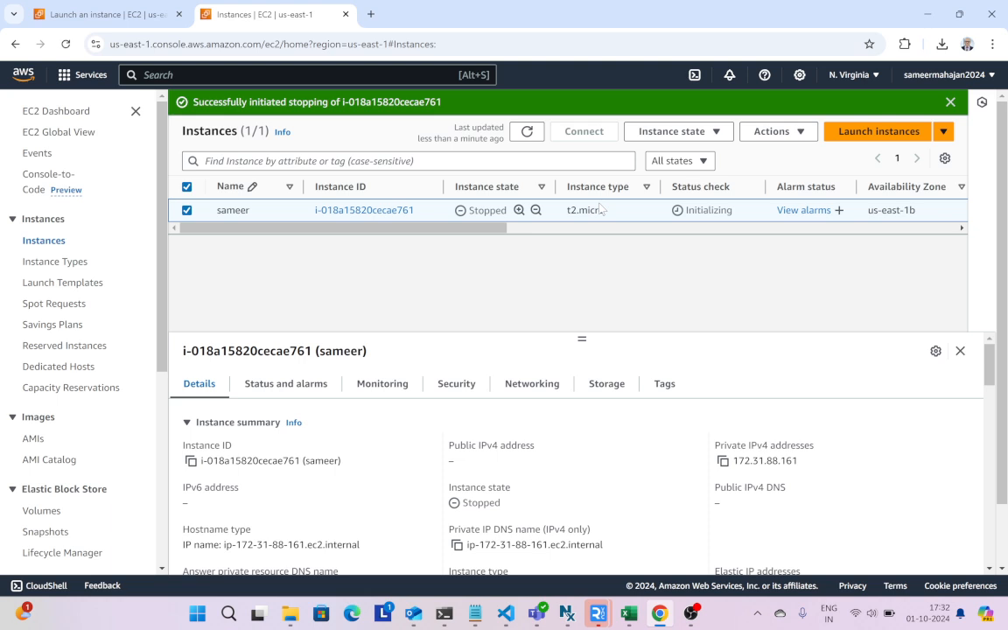
# Return to the EBS volumes list, refresh it, dismiss the detach error and check both volumes' states and attached resources
pyautogui.click(42, 510)
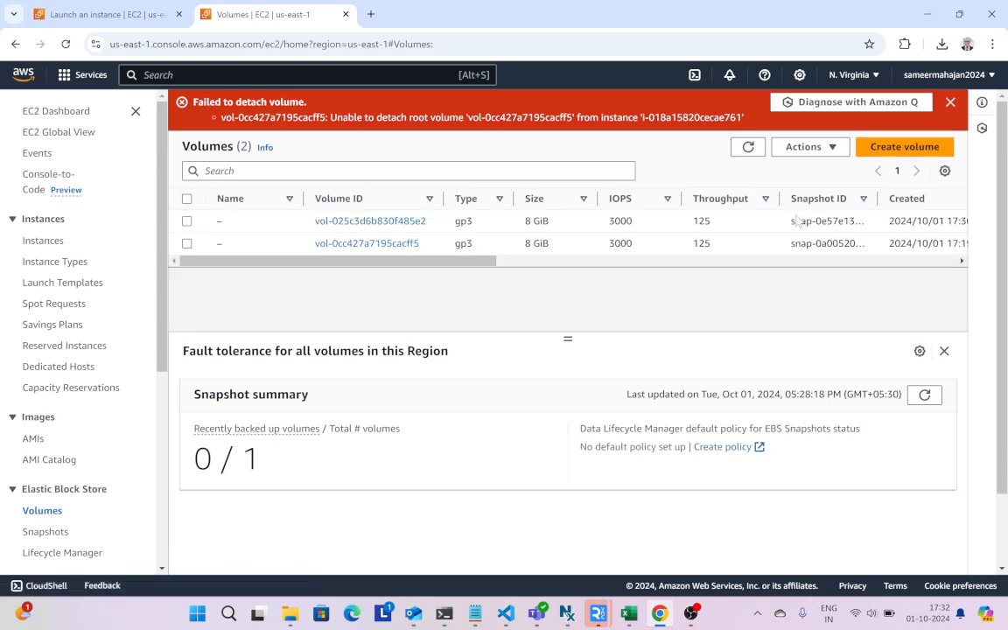
pyautogui.click(748, 148)
pyautogui.click(949, 103)
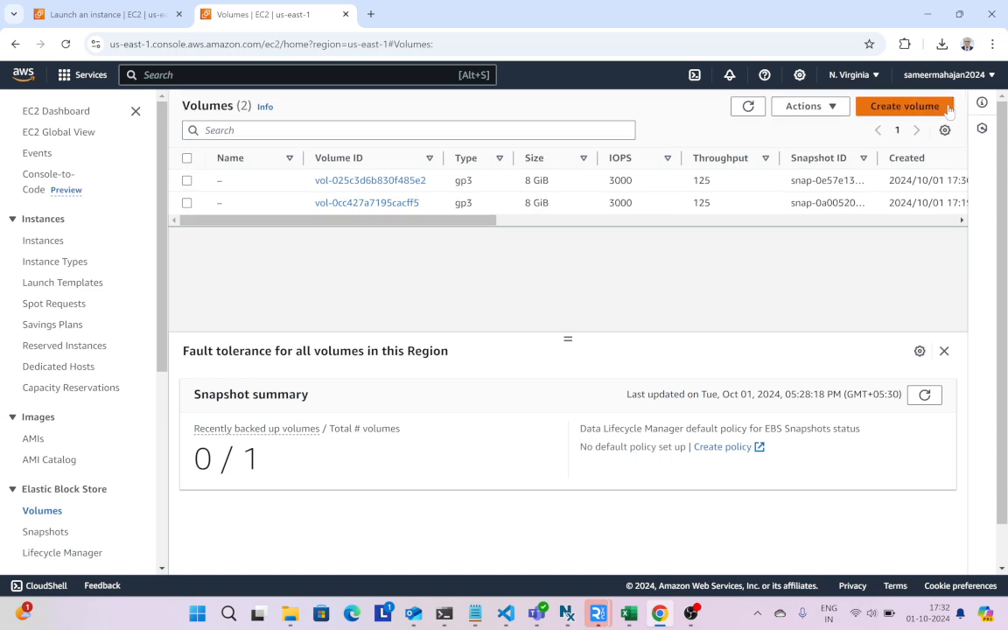
pyautogui.click(516, 221)
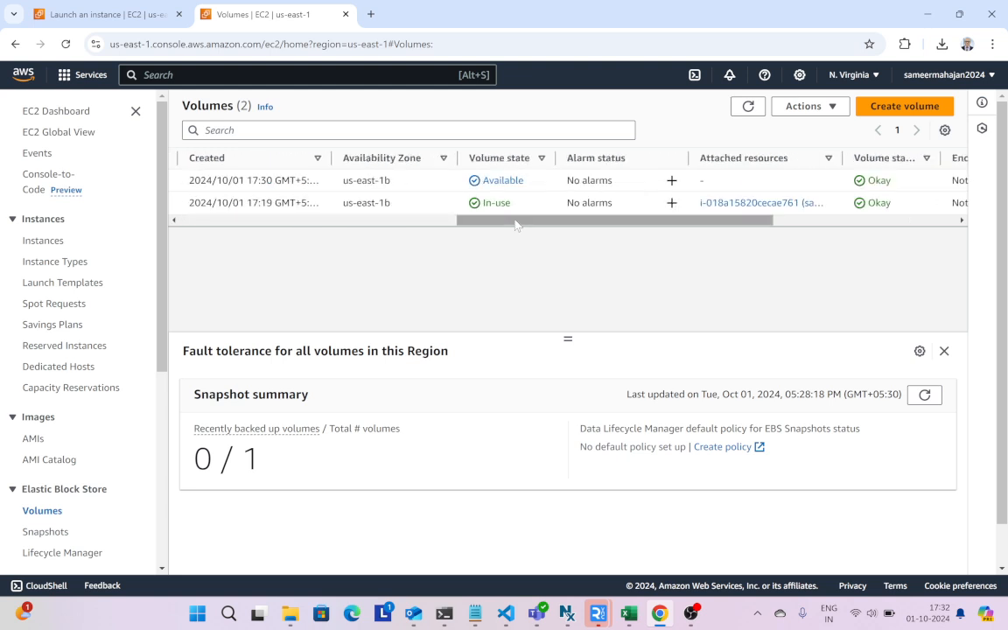
pyautogui.click(378, 221)
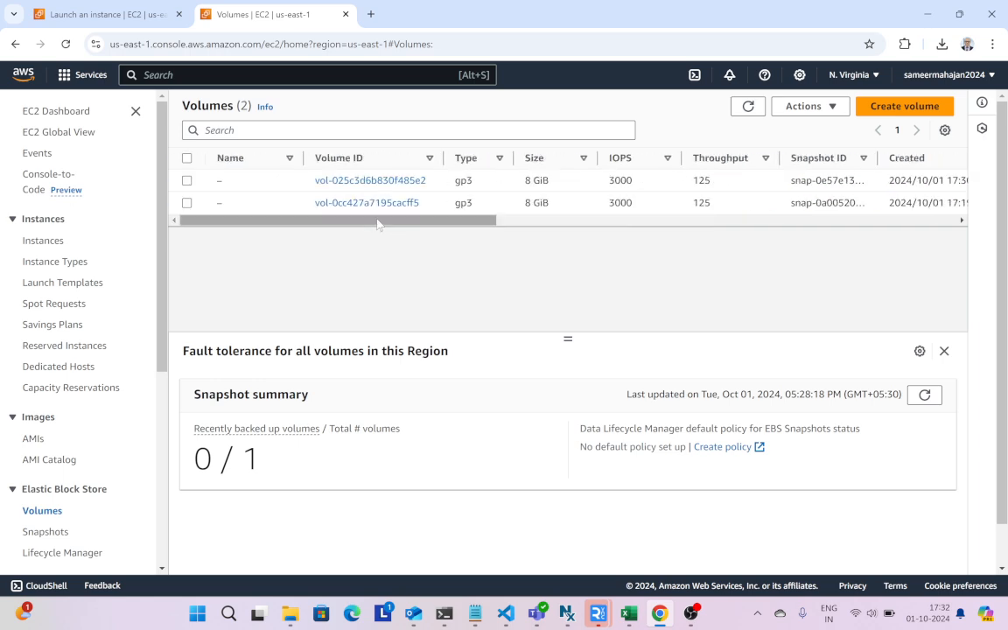
# Detach the original volume vol-0cc427a7195cacff5 and refresh the volumes list to check its state
pyautogui.click(187, 203)
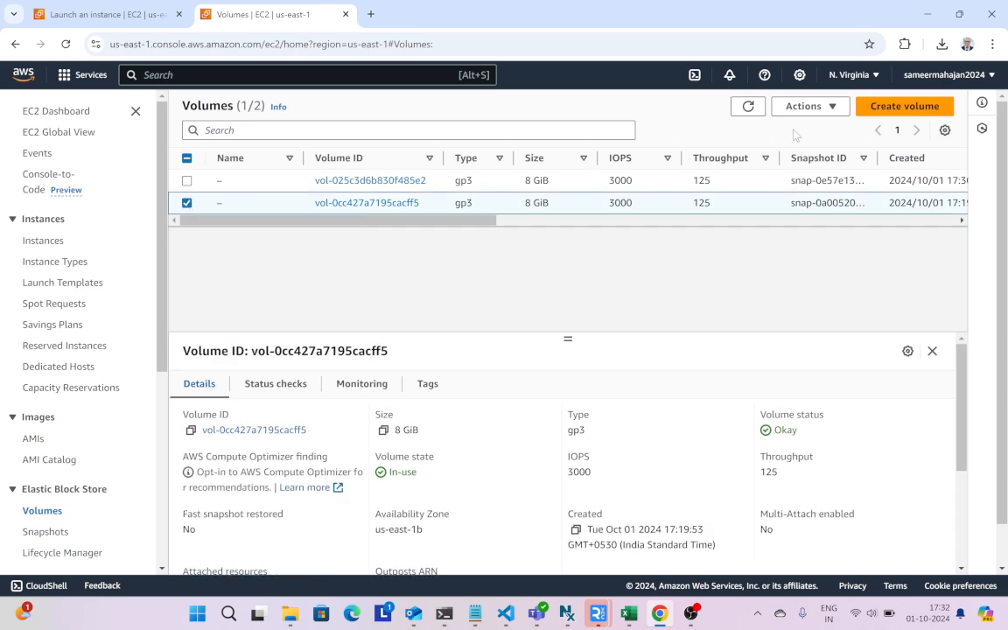
pyautogui.click(820, 112)
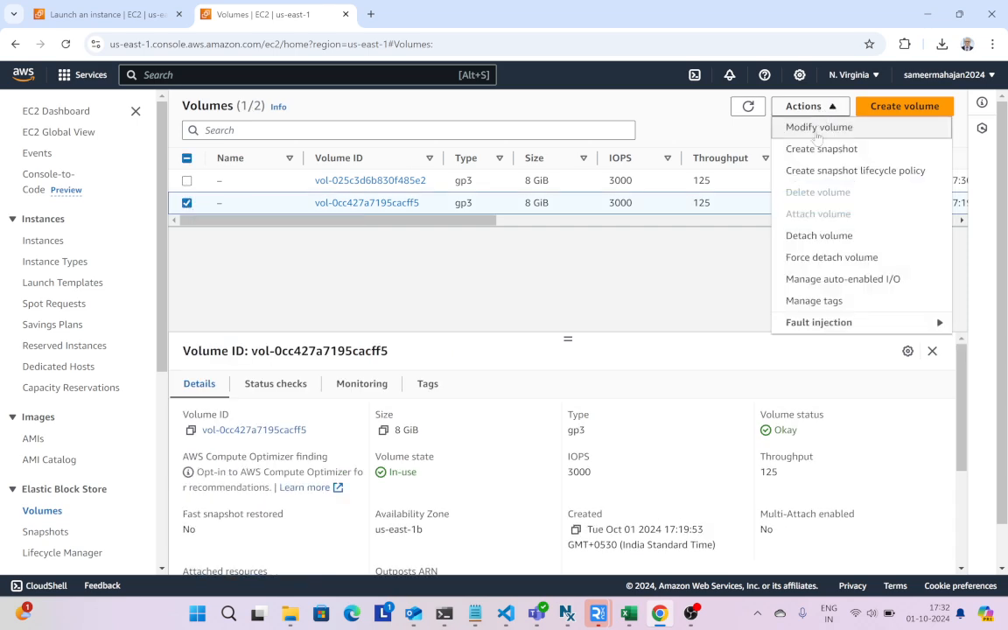
pyautogui.click(795, 238)
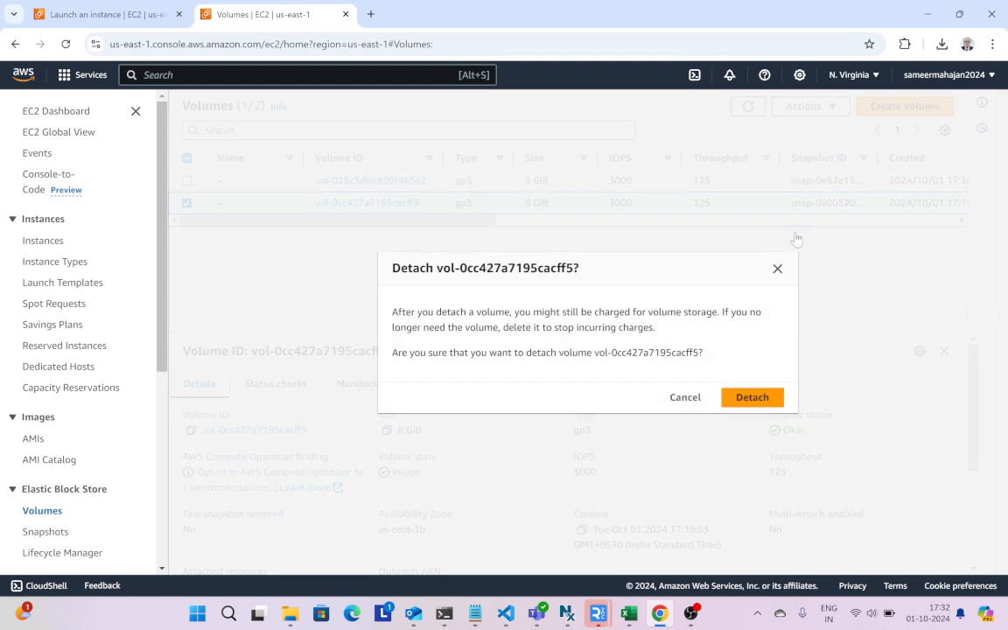
pyautogui.click(749, 398)
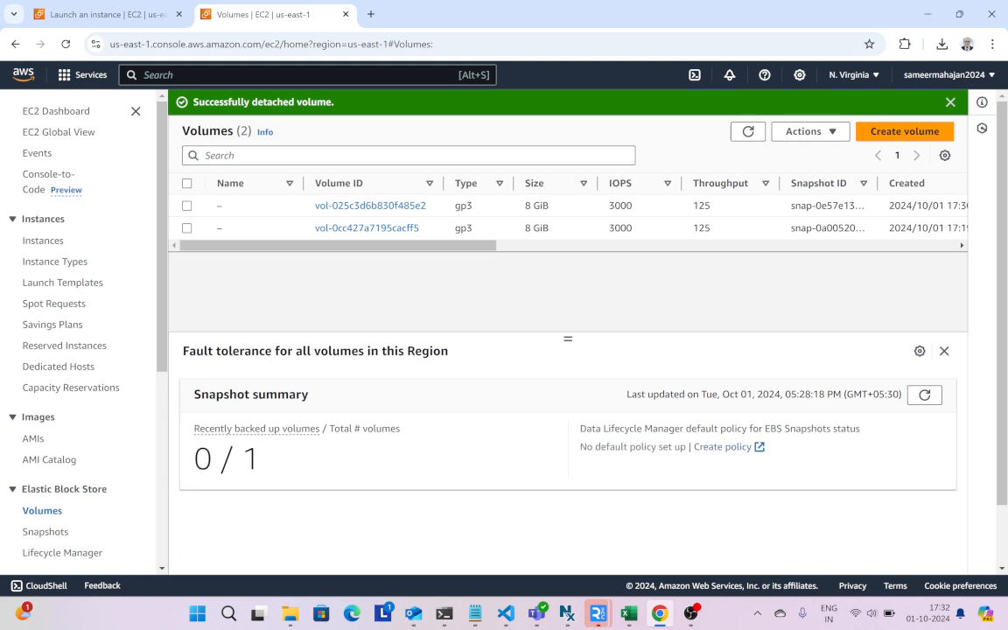
pyautogui.click(521, 245)
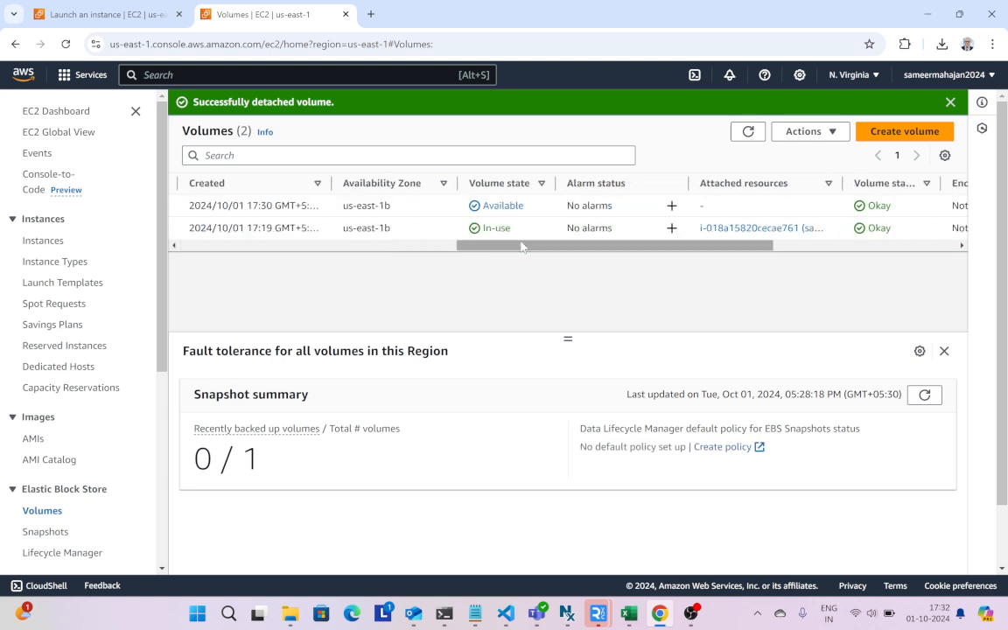
pyautogui.click(747, 131)
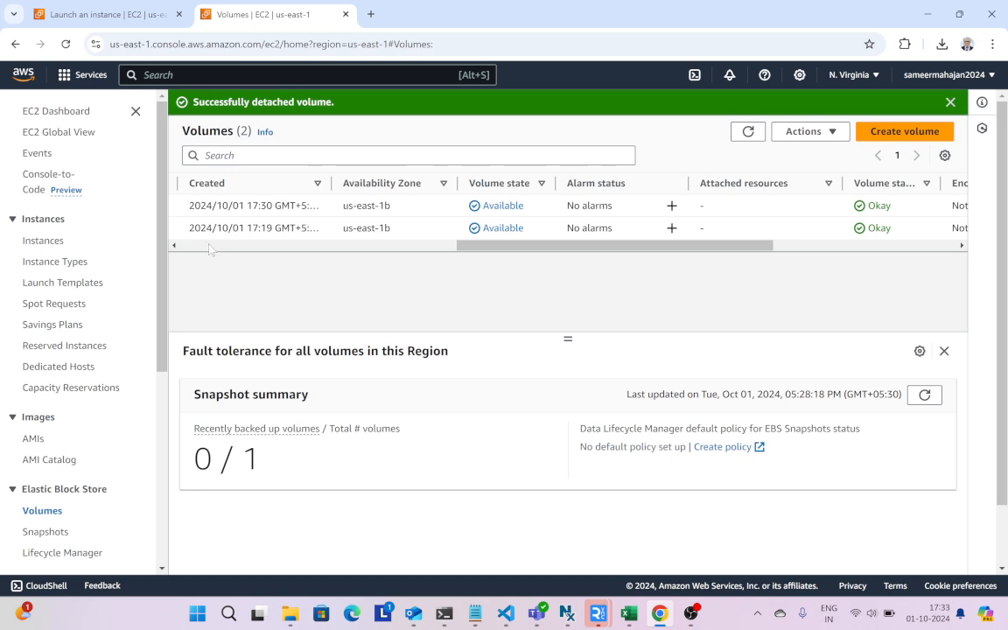
# Attach the snapshot-based volume vol-025c3d6b830f485e2 to instance i-018a15820cecae761 with the root device name /dev/sda1
pyautogui.hscroll(-5, 184, 214)
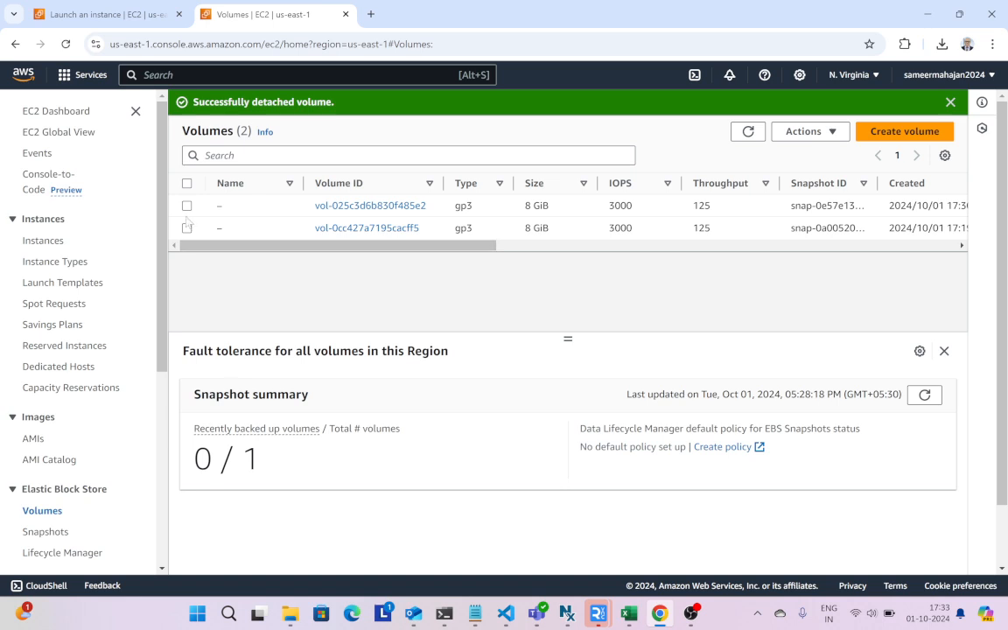
pyautogui.click(186, 206)
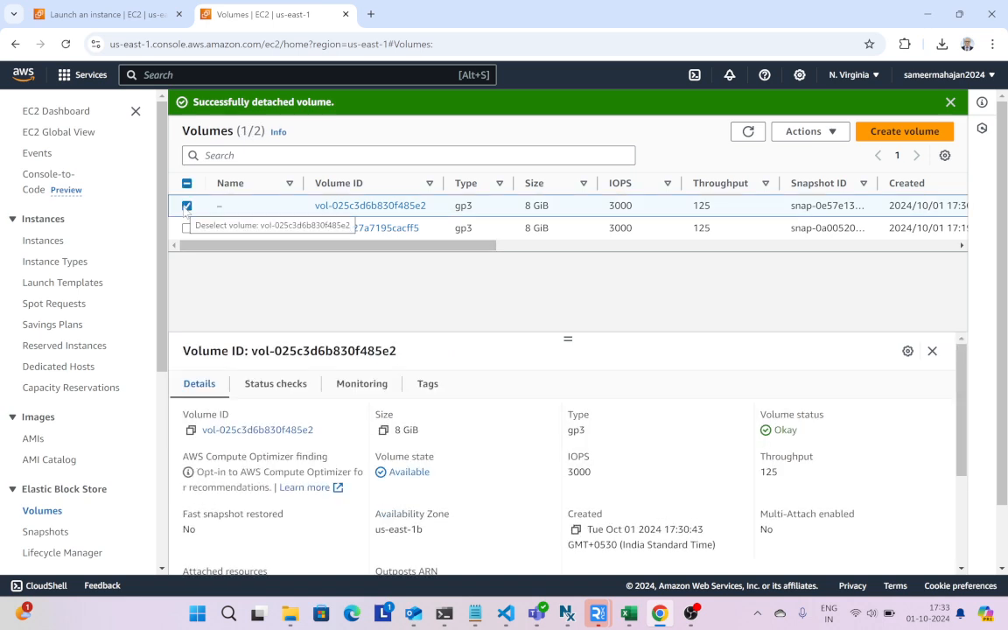
pyautogui.click(805, 131)
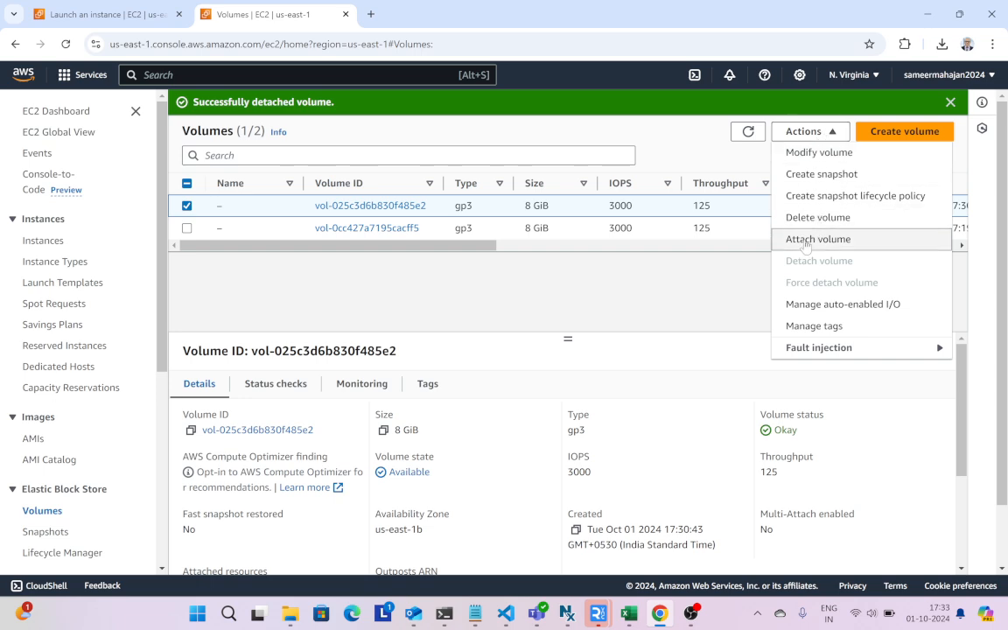
pyautogui.click(805, 241)
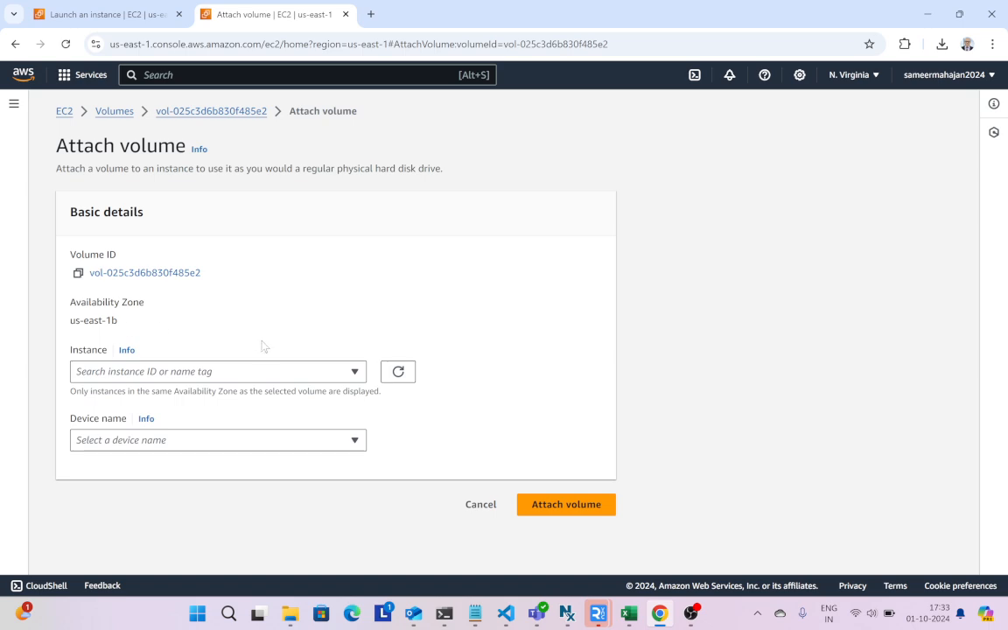
pyautogui.click(354, 372)
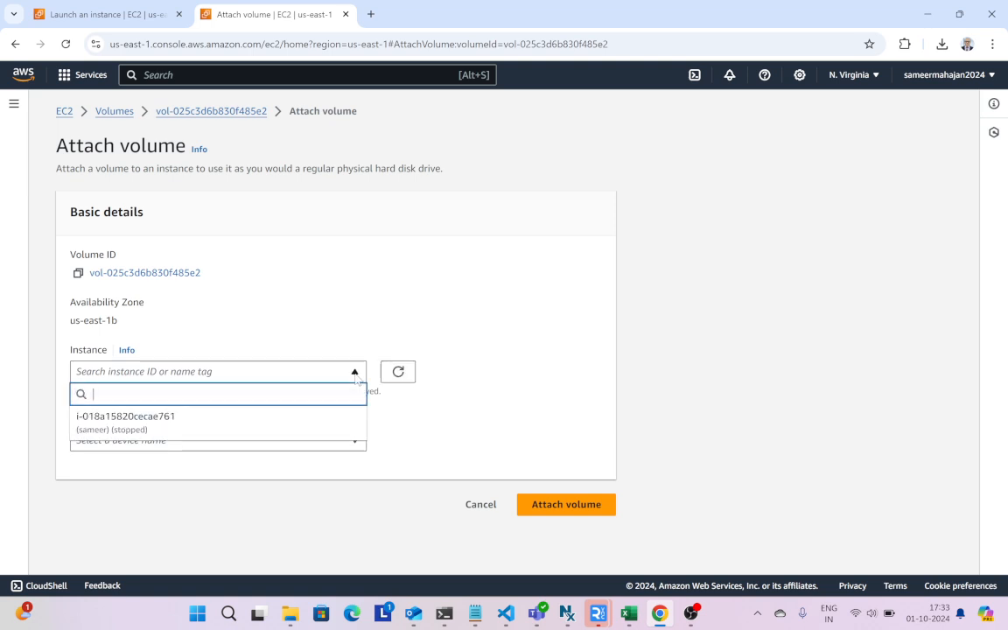
pyautogui.click(262, 425)
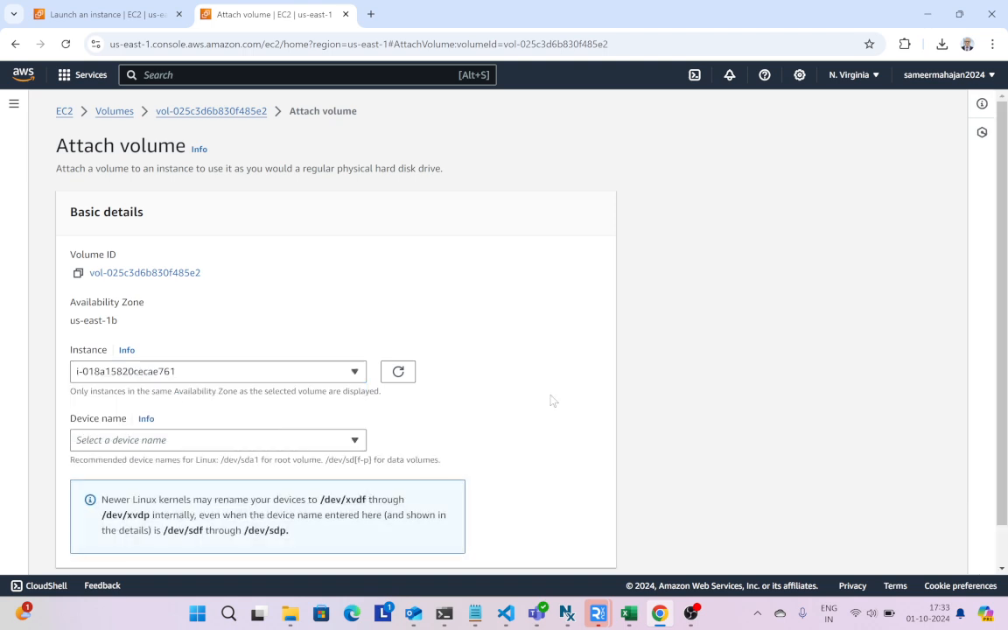
pyautogui.scroll(-2, 562, 400)
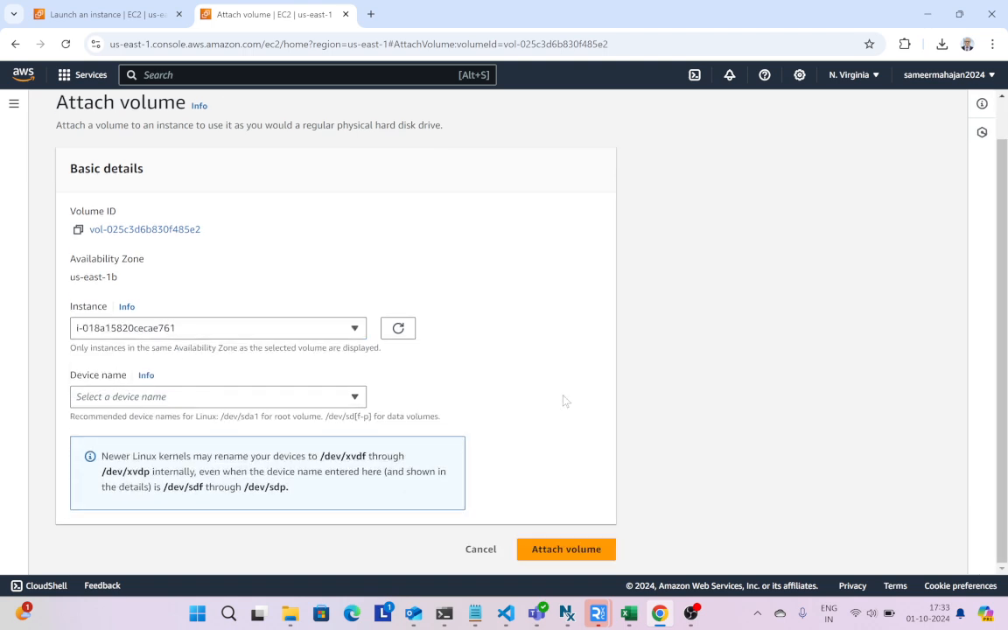
pyautogui.click(543, 549)
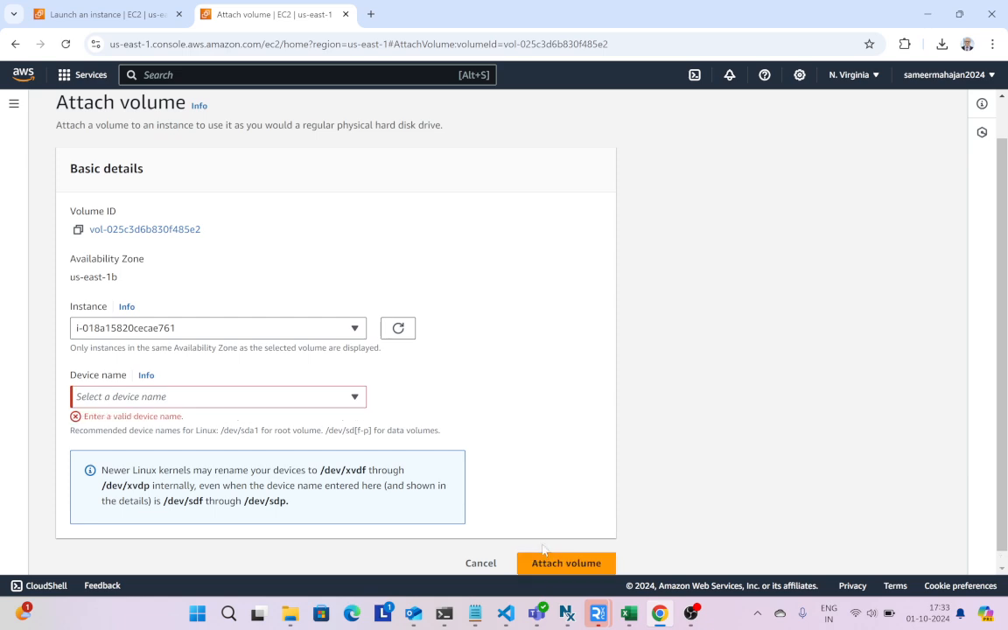
pyautogui.click(354, 398)
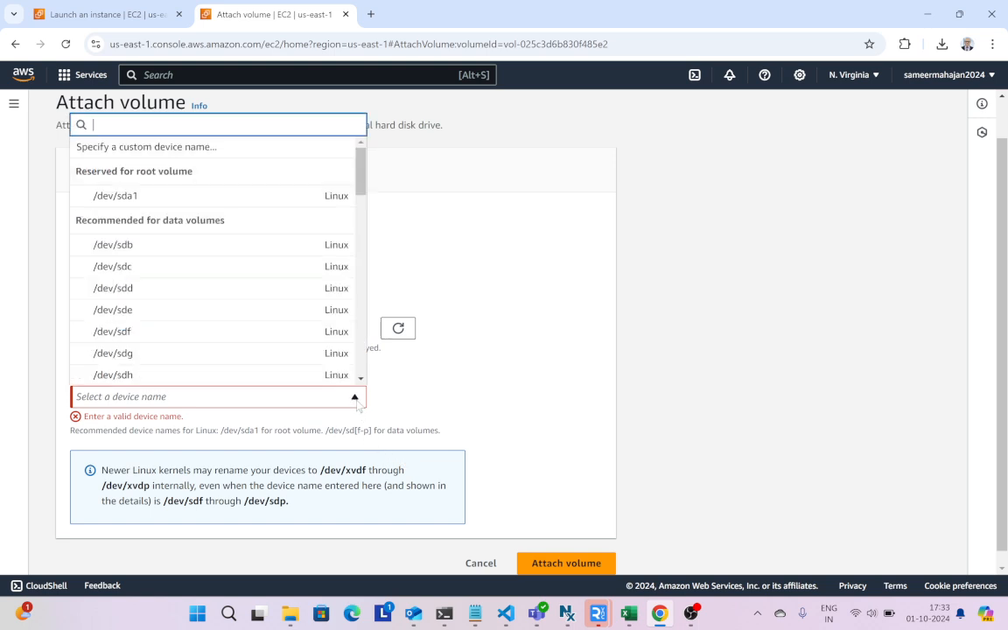
pyautogui.click(159, 201)
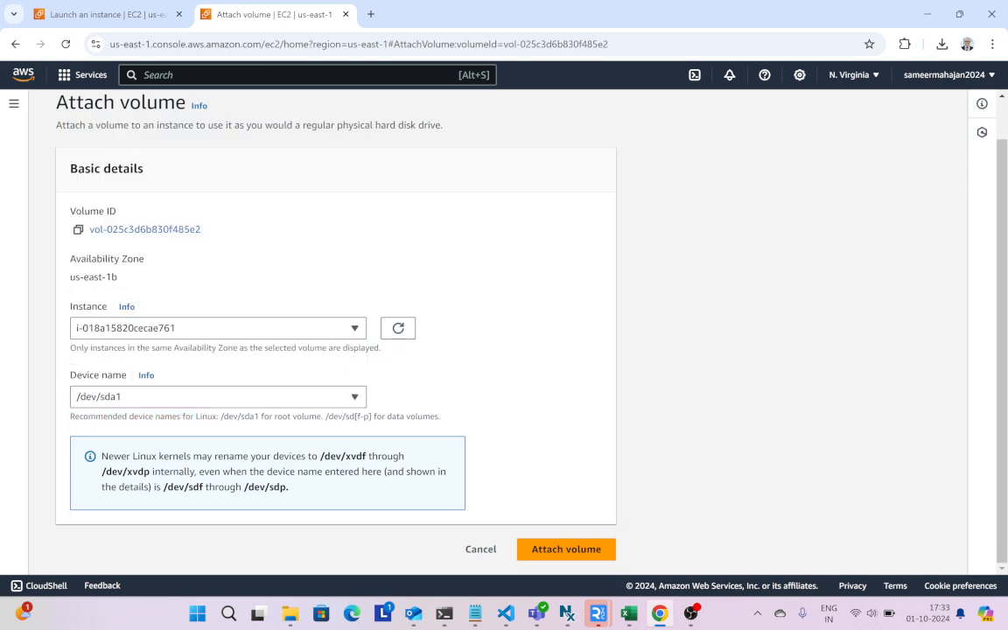
pyautogui.click(357, 401)
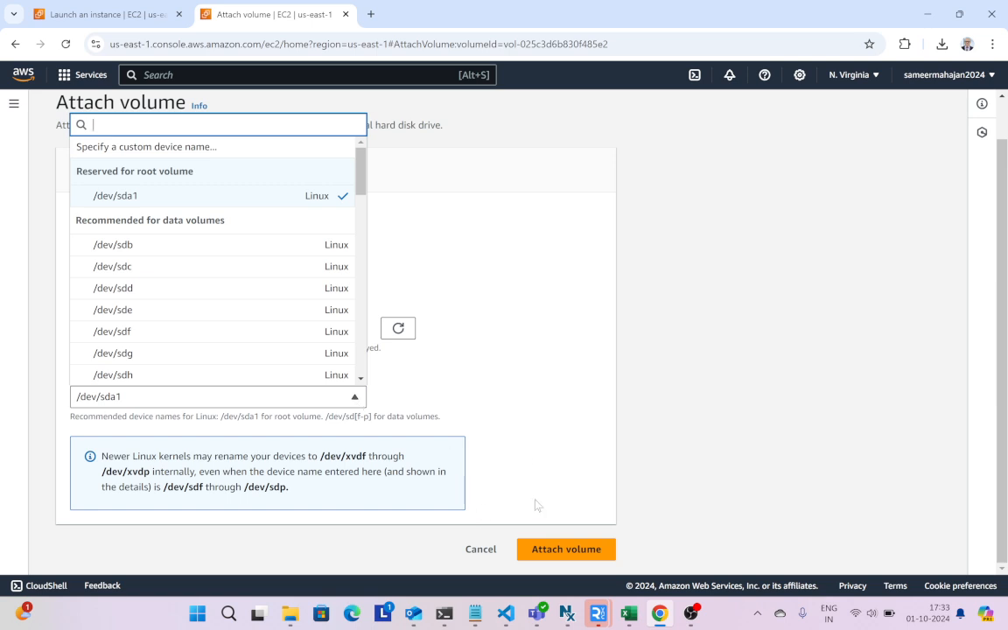
pyautogui.click(539, 551)
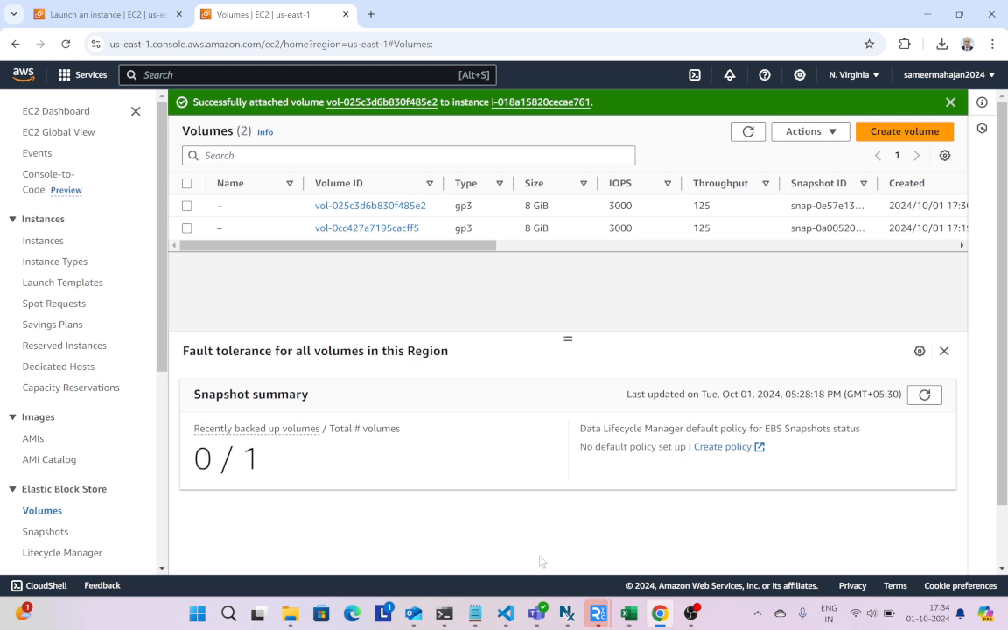
# Check the states and attached resources of both volumes and return to the EC2 instances list
pyautogui.click(540, 246)
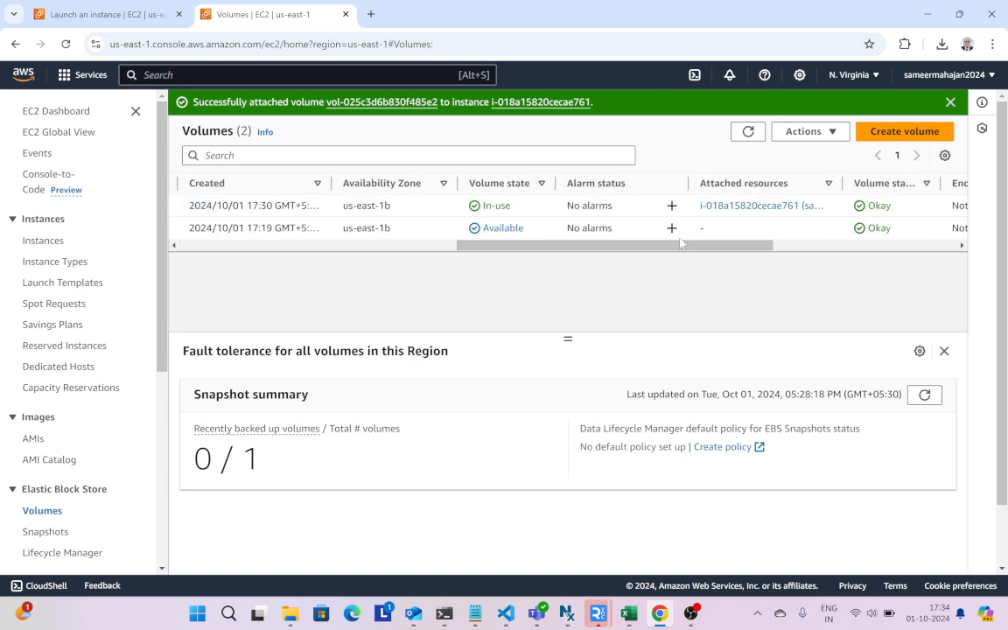
pyautogui.click(28, 241)
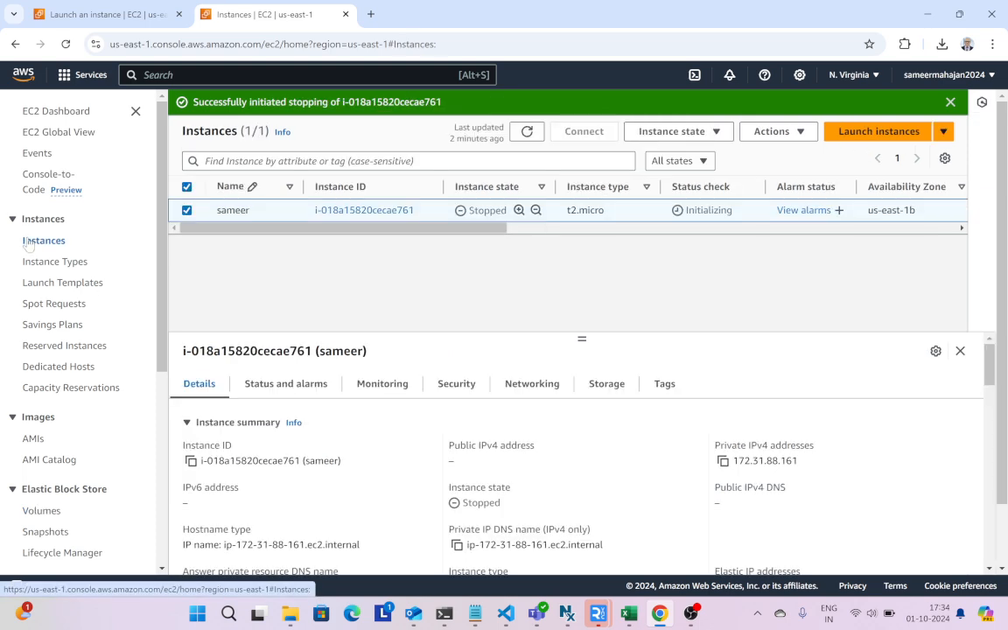
# Start the stopped instance i-018a15820cecae761 and refresh the instances list to check its state
pyautogui.click(709, 136)
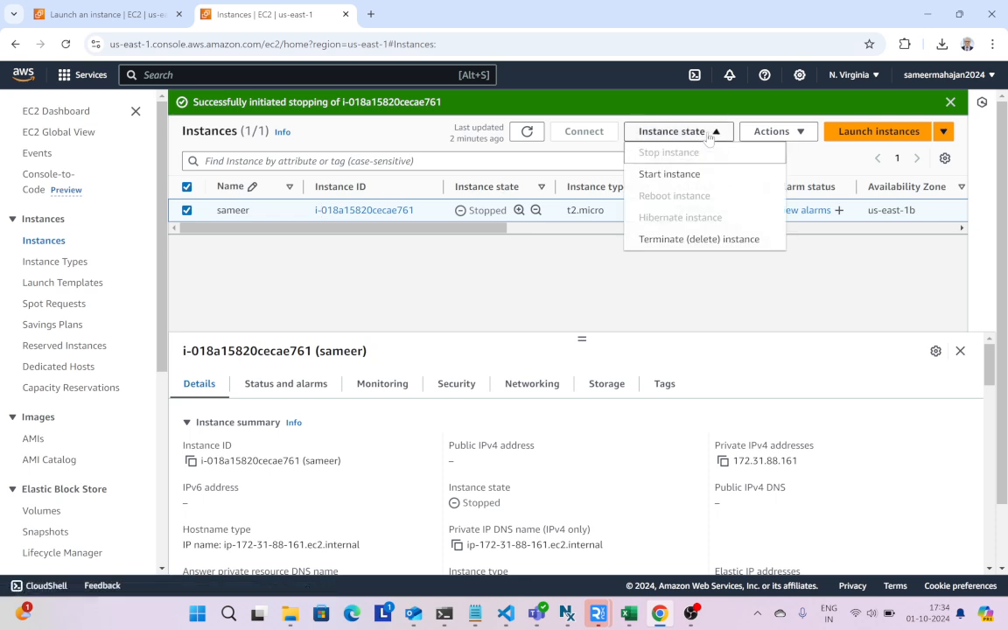
pyautogui.click(680, 175)
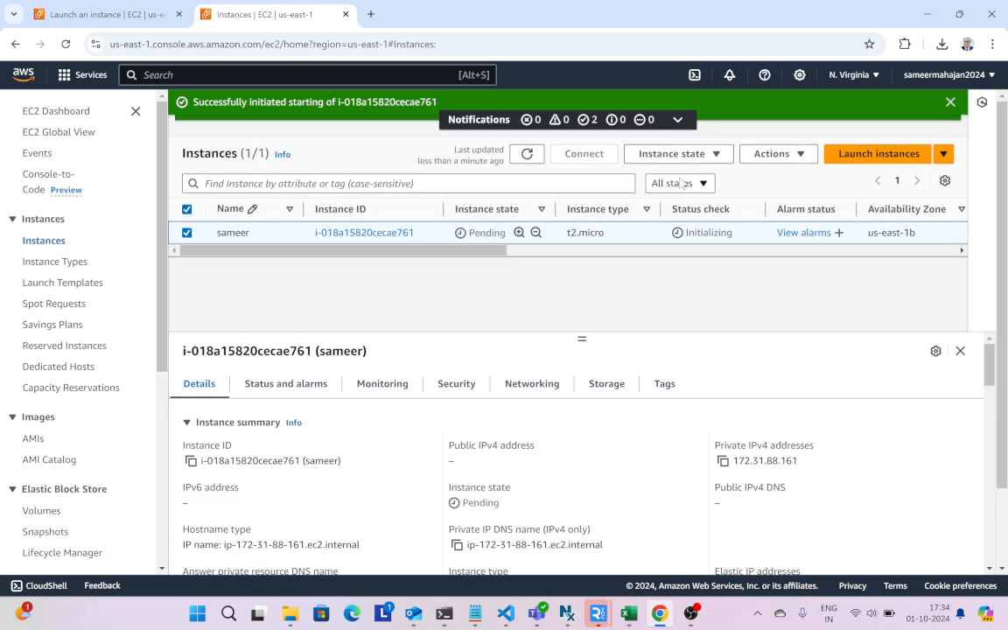
pyautogui.click(527, 154)
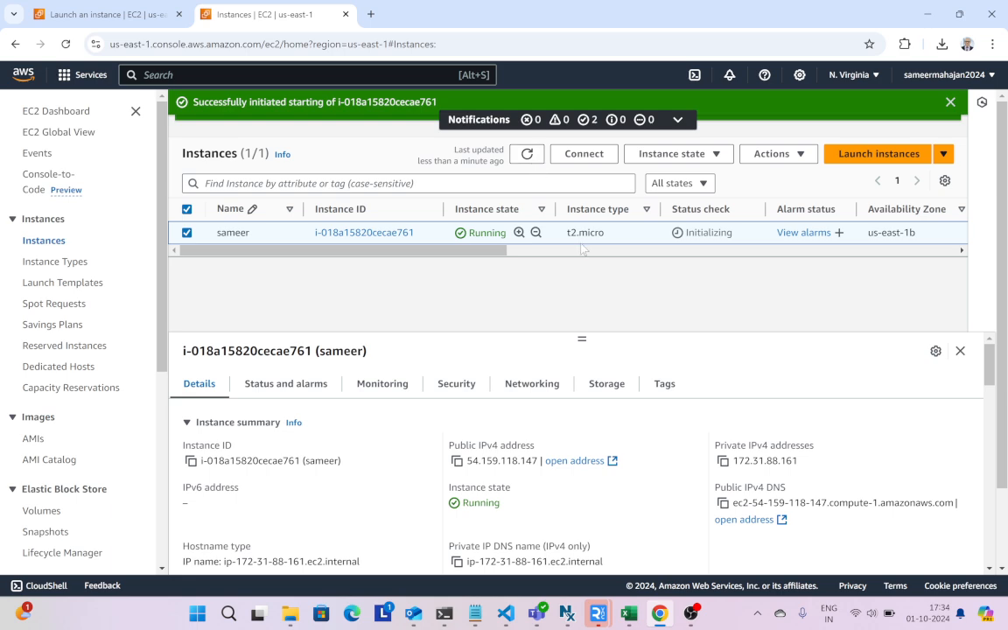
# Copy the instance's public IPv4 address, open PuTTY and set the host name to 54.159.118.147
pyautogui.click(518, 249)
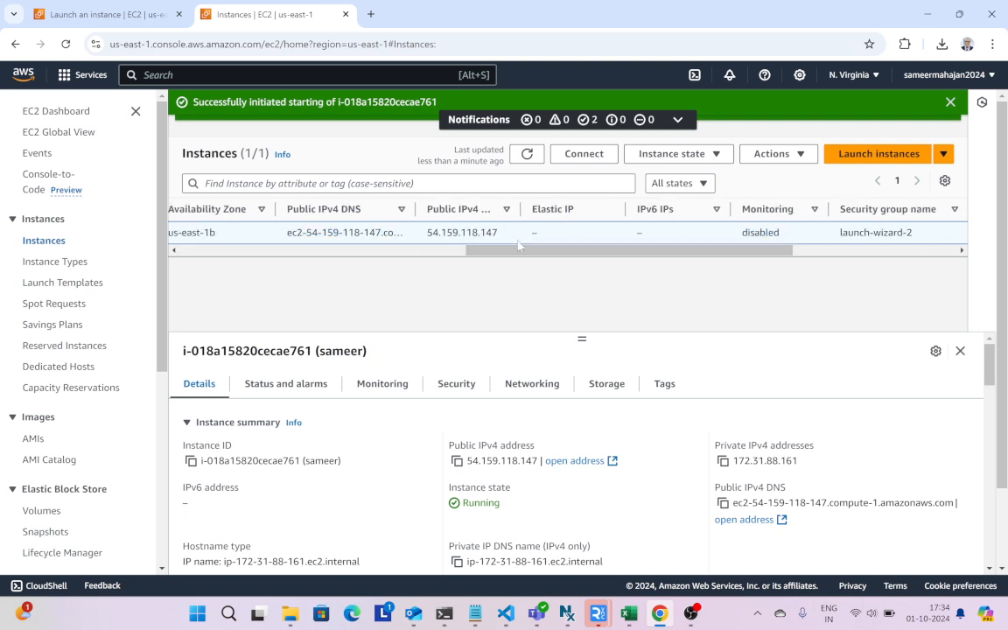
pyautogui.moveTo(497, 234); pyautogui.dragTo(427, 236)
pyautogui.hotkey('ctrl', 'c')
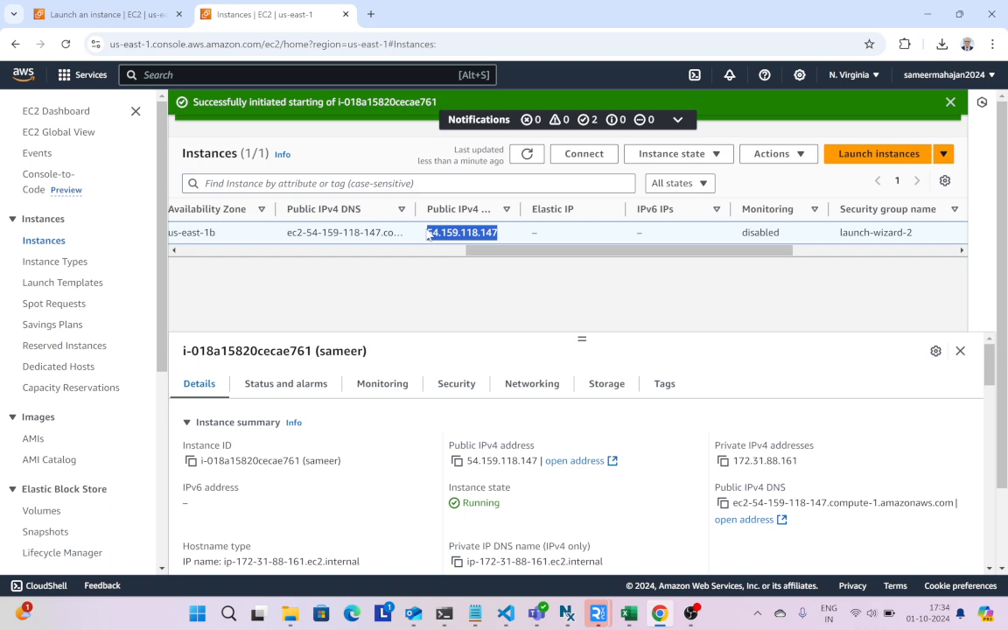
pyautogui.click(228, 615)
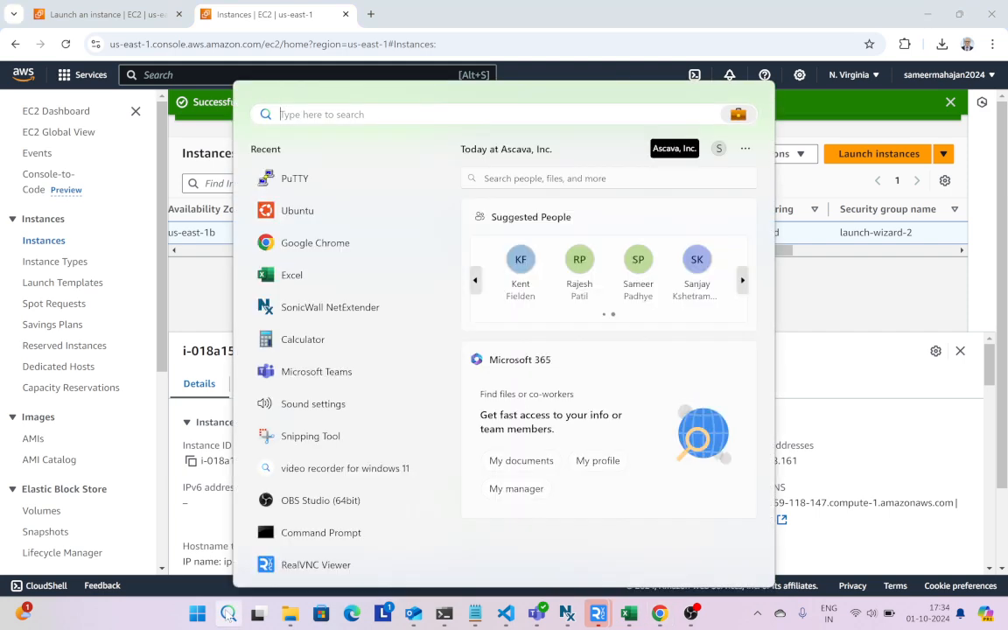
pyautogui.click(327, 175)
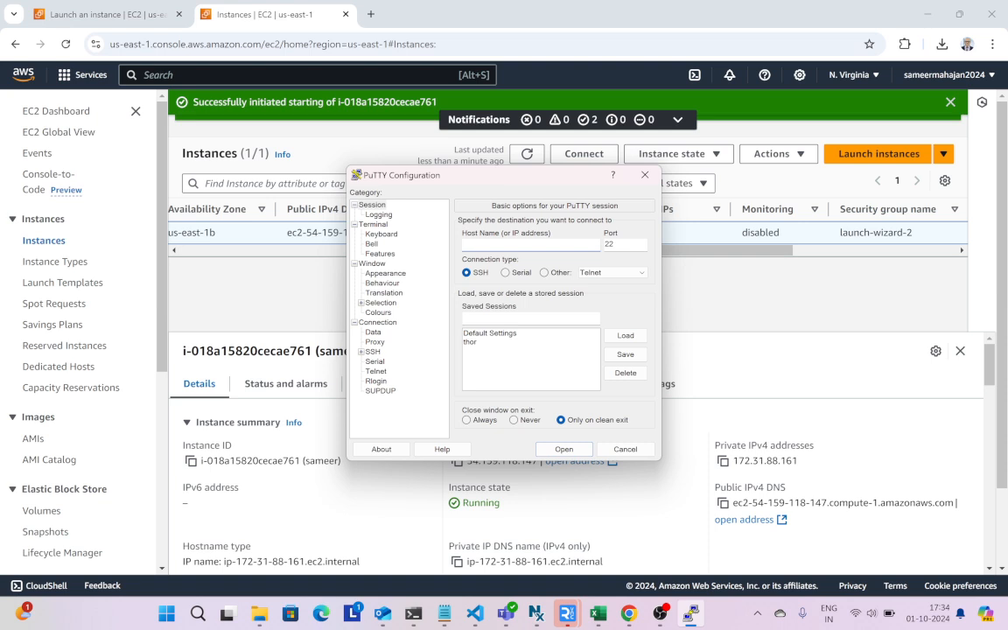
pyautogui.hotkey('ctrl', 'v')
# In the SSH authentication credentials, select the .ppk private key file from the Downloads folder
pyautogui.click(356, 350)
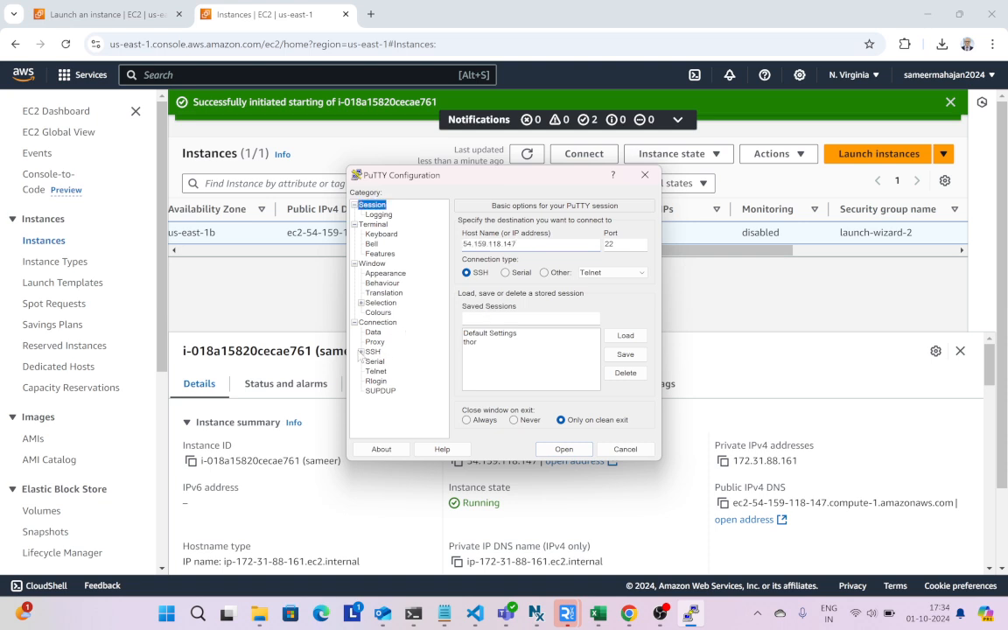
pyautogui.click(359, 351)
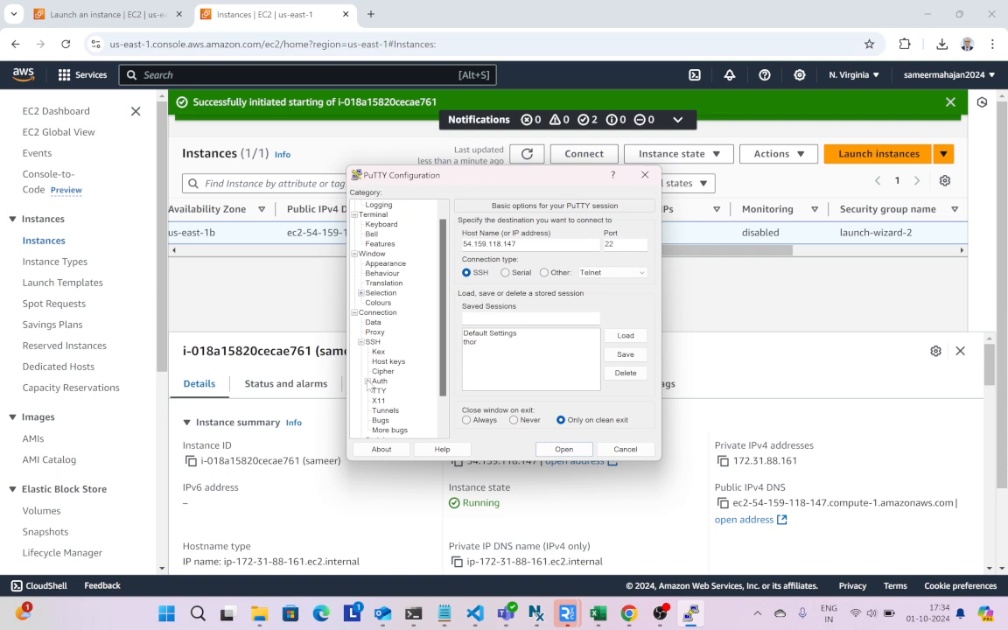
pyautogui.click(368, 381)
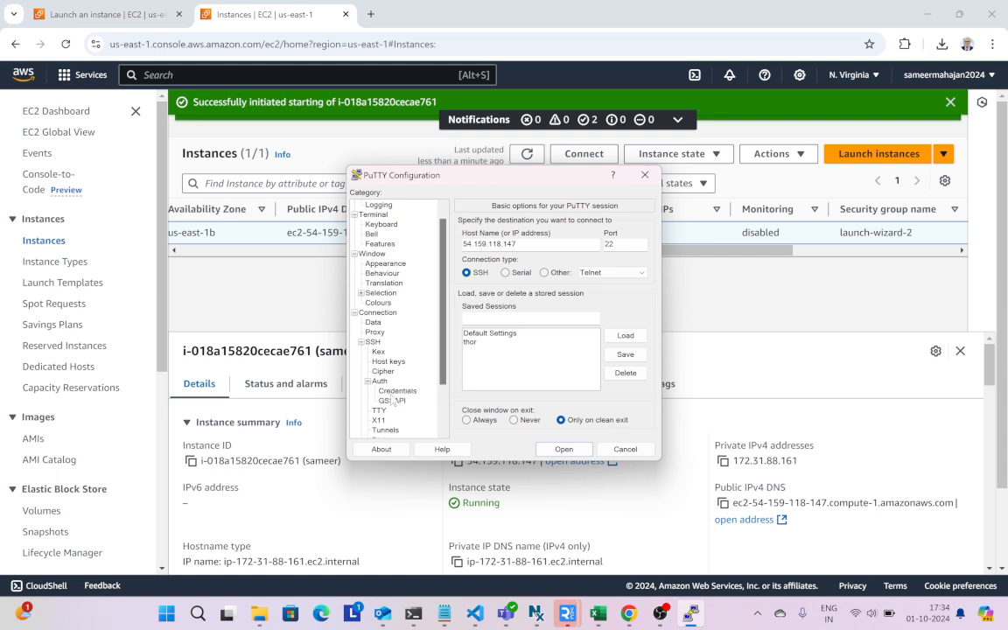
pyautogui.click(397, 390)
pyautogui.click(625, 246)
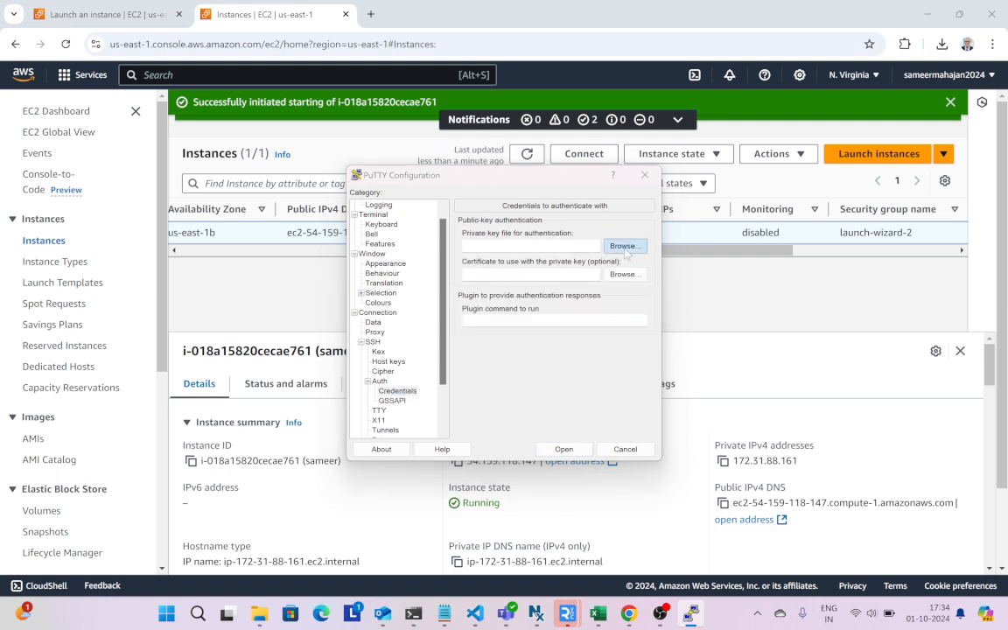
pyautogui.click(530, 306)
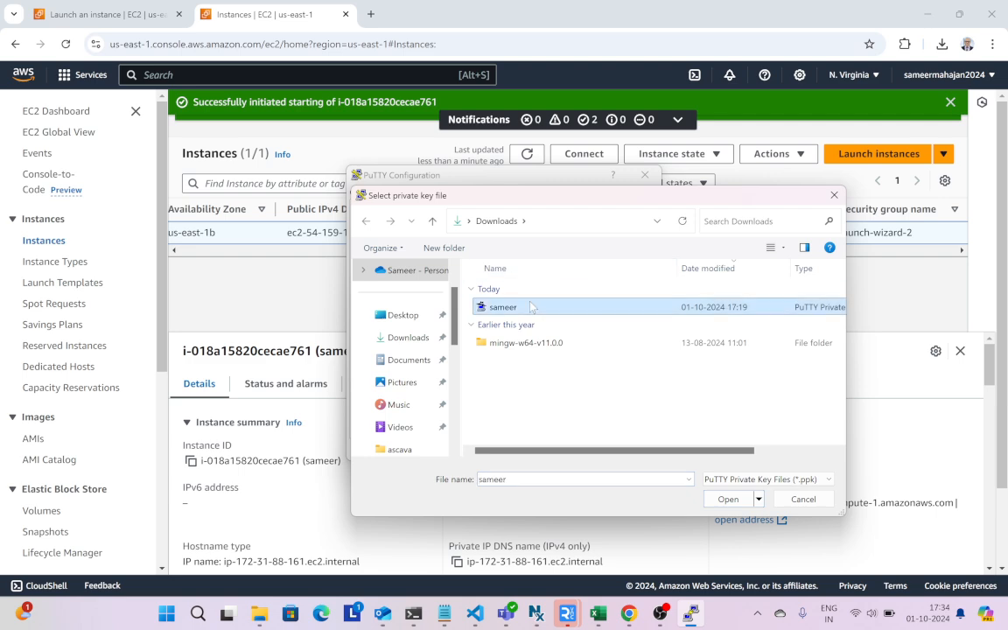
pyautogui.click(728, 499)
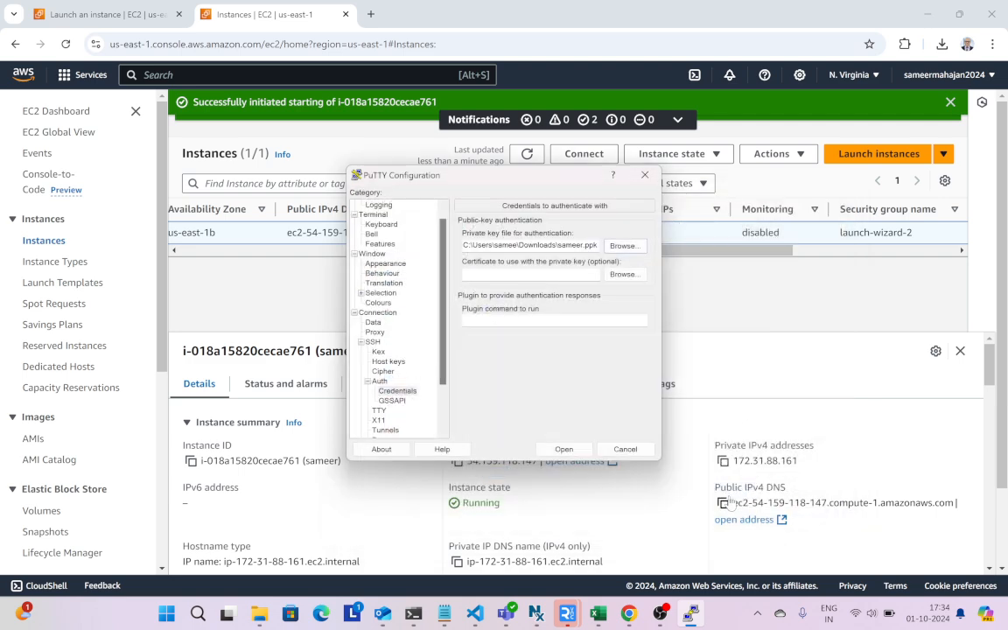
# Open the SSH session, accept the server's host key, maximize the terminal and log in as ubuntu
pyautogui.click(567, 448)
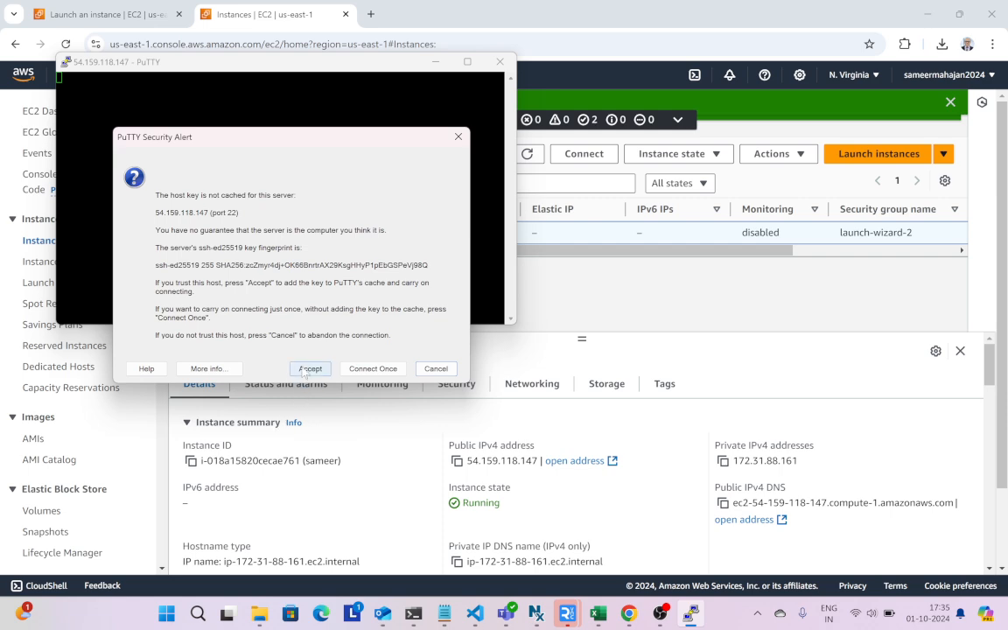
pyautogui.click(306, 370)
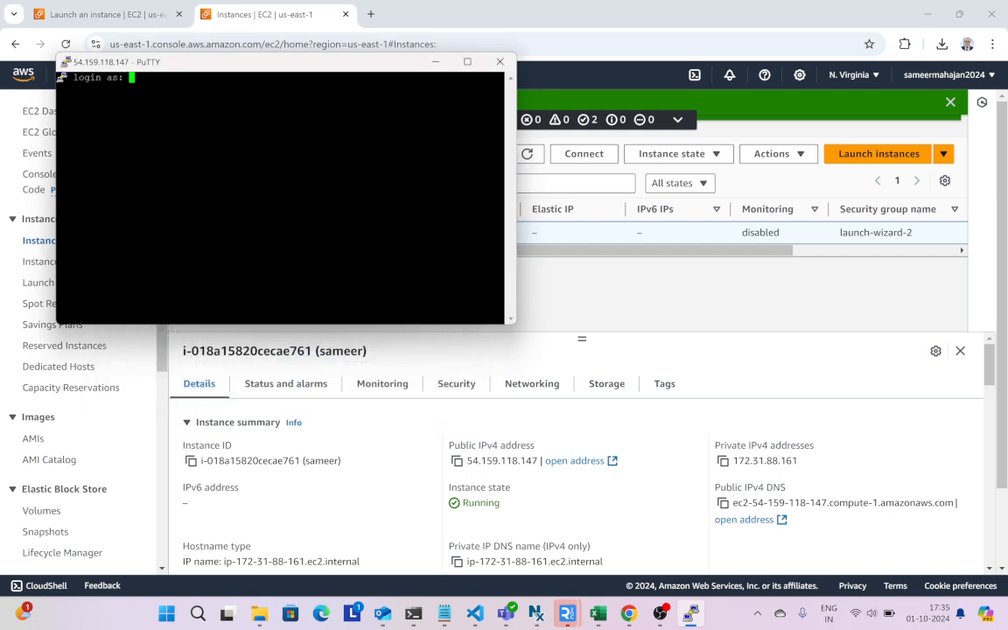
pyautogui.click(467, 61)
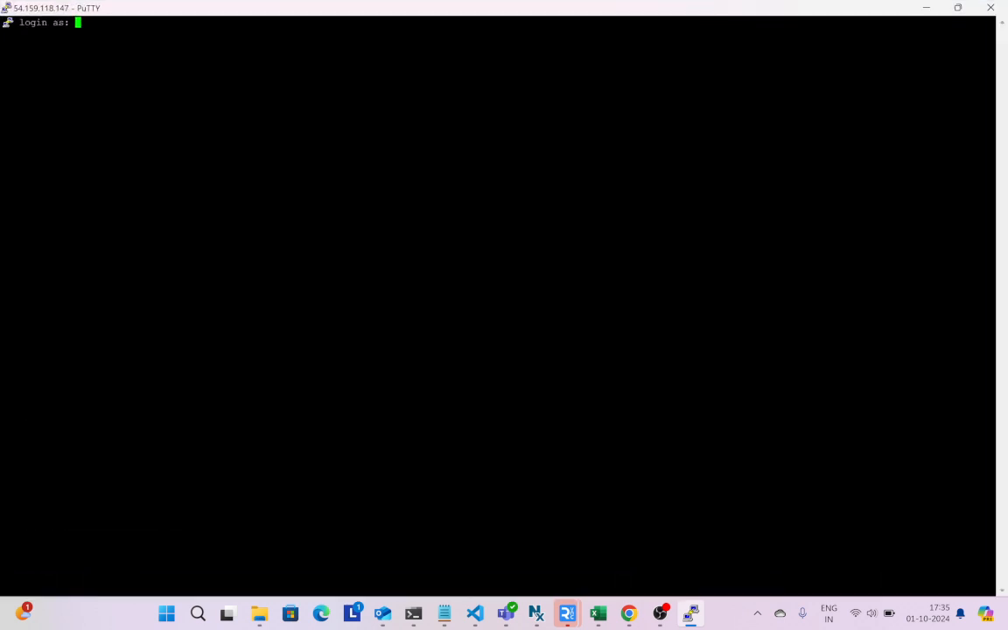
pyautogui.write('ubuntu')
pyautogui.press('Return')
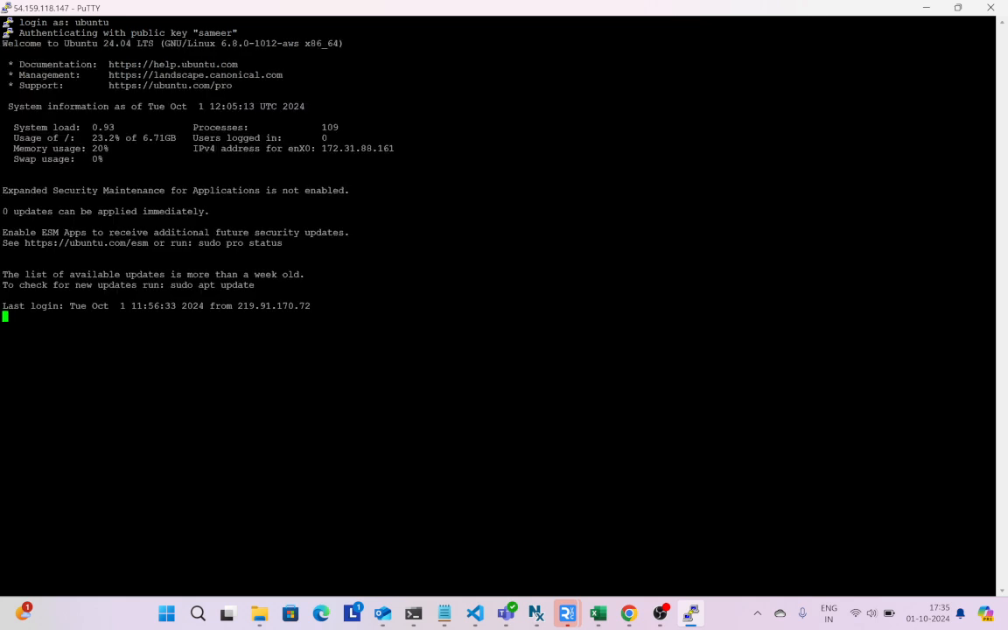
# List the home directory with ls and print all restored files' contents with cat file*
pyautogui.write('ls')
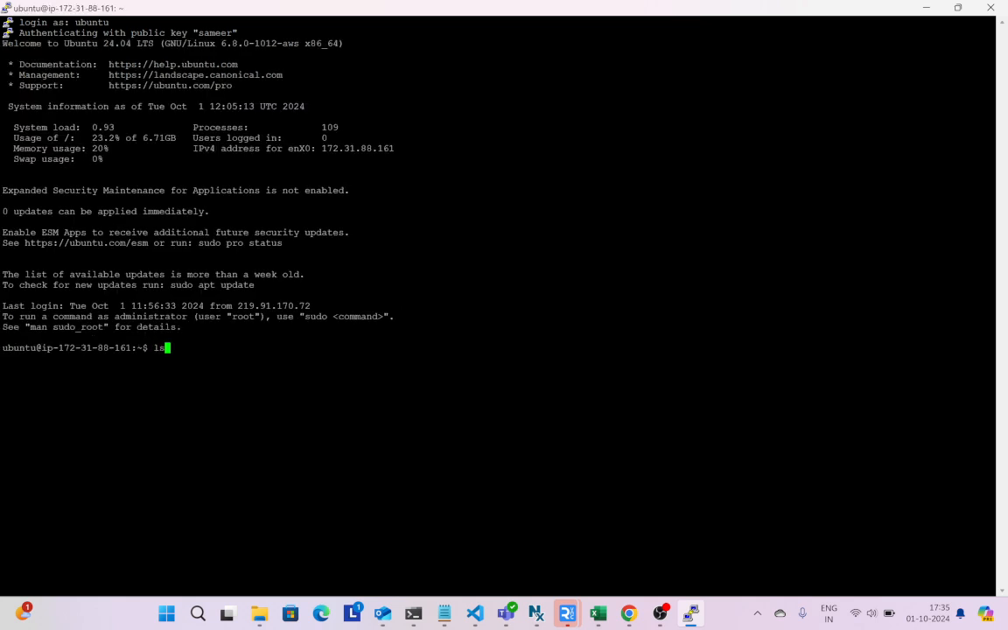
pyautogui.press('Return')
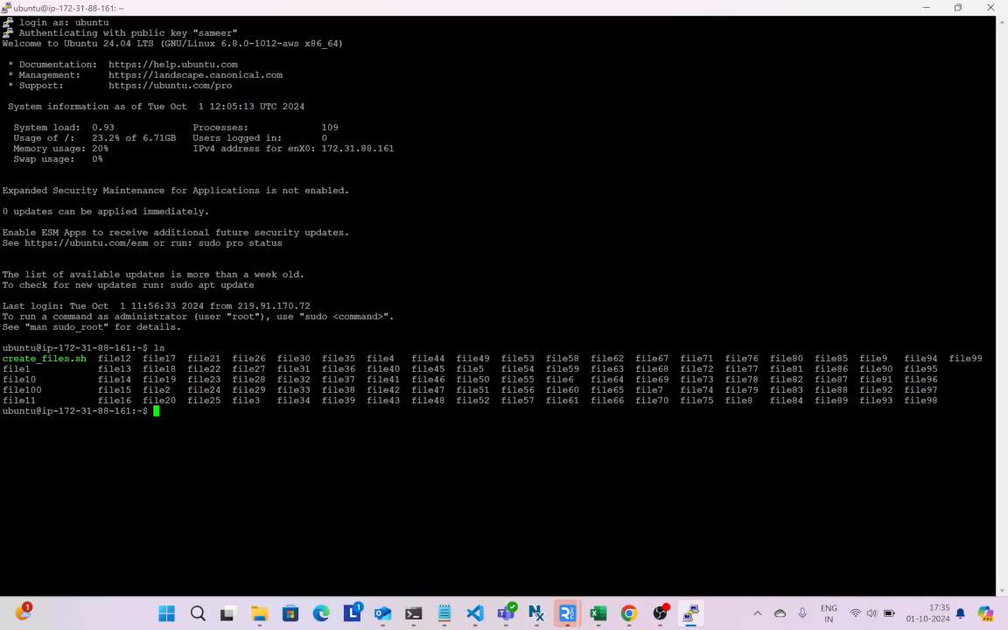
pyautogui.write('cat file*')
pyautogui.press('Return')
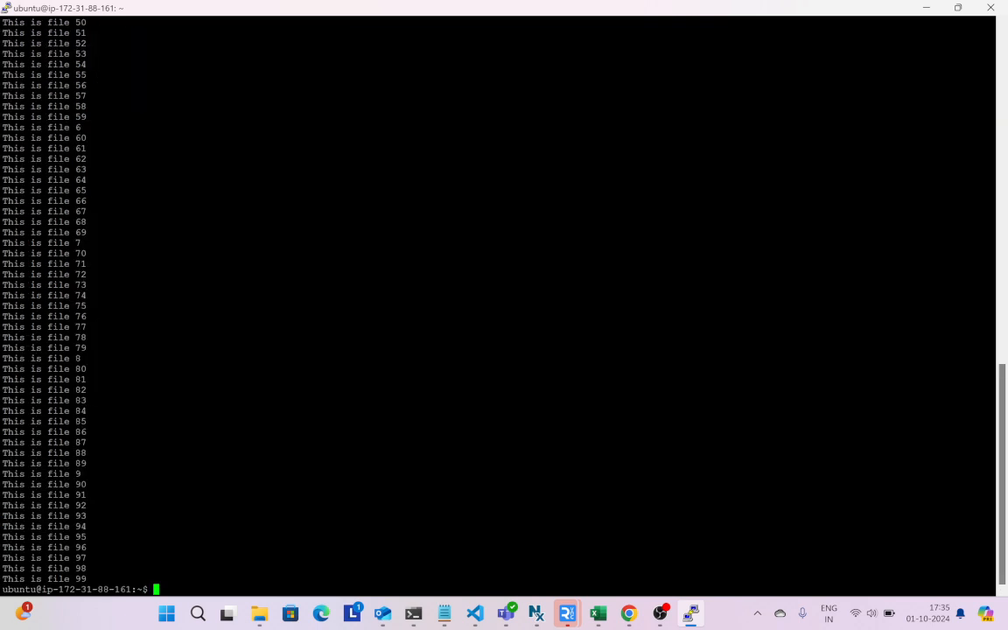
# Page through the restored files one by one with more file* to check their contents, then quit the pager
pyautogui.write('more file*')
pyautogui.press('Return')
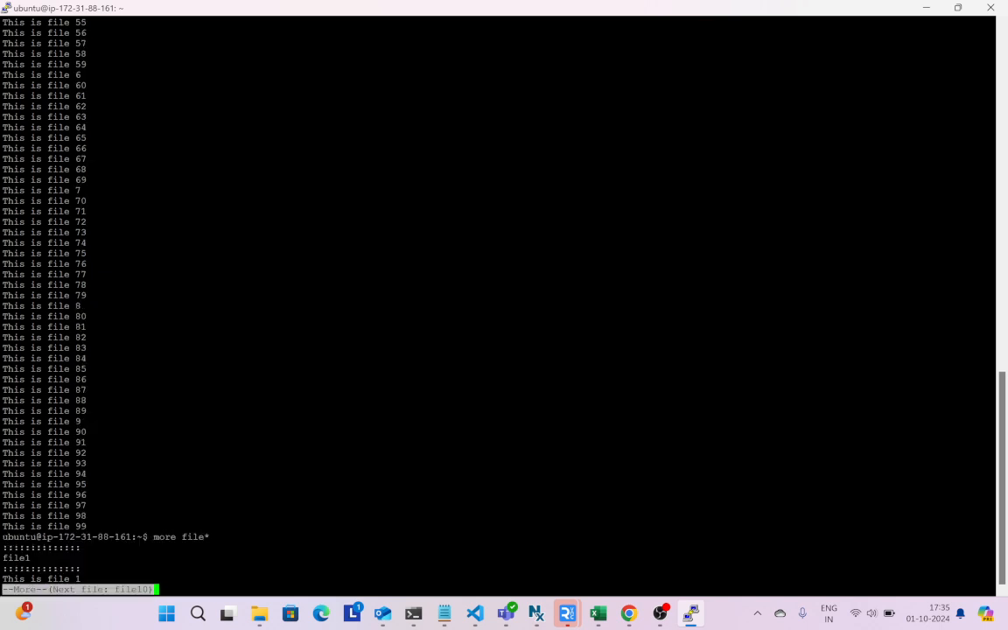
pyautogui.press('space')
pyautogui.press('space')
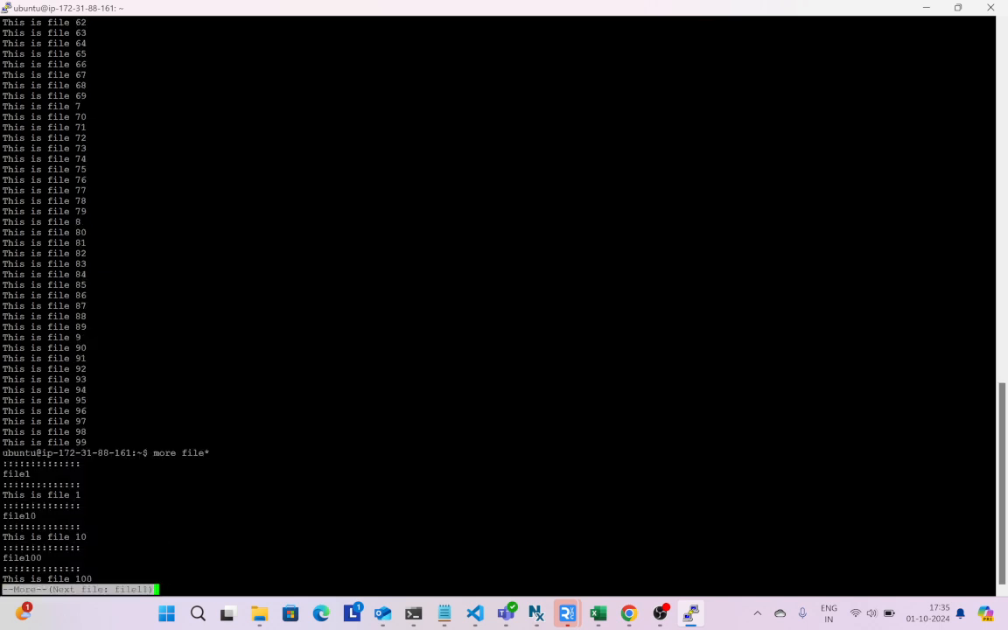
pyautogui.press('space')
pyautogui.press('space')
pyautogui.press('space')
pyautogui.press('space')
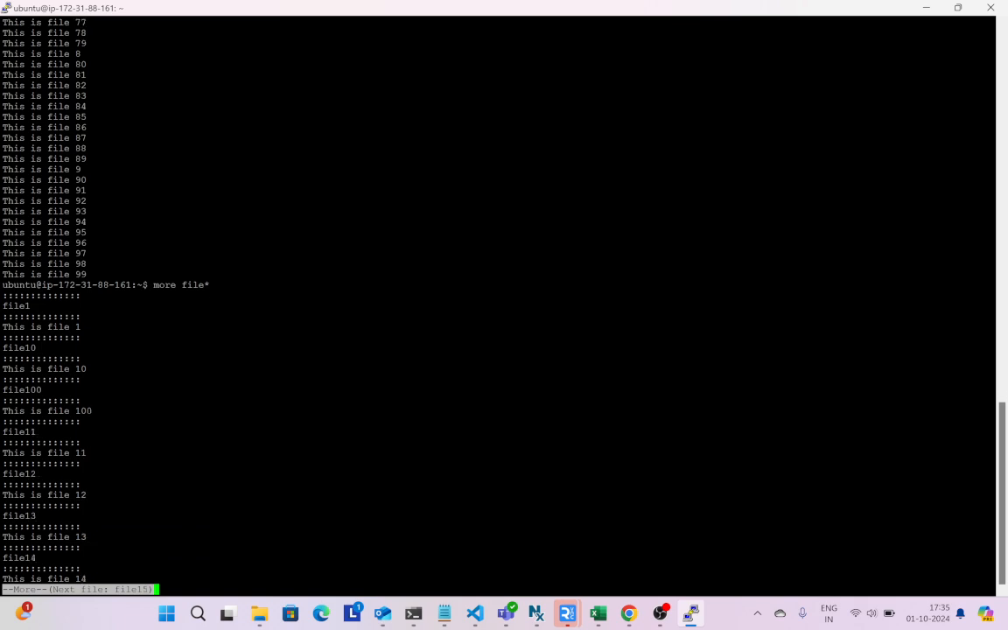
pyautogui.press('space')
pyautogui.press('space')
pyautogui.press('space')
pyautogui.press('space')
pyautogui.press('space')
pyautogui.press('space')
pyautogui.press('space')
pyautogui.press('space')
pyautogui.press('space')
pyautogui.press('space')
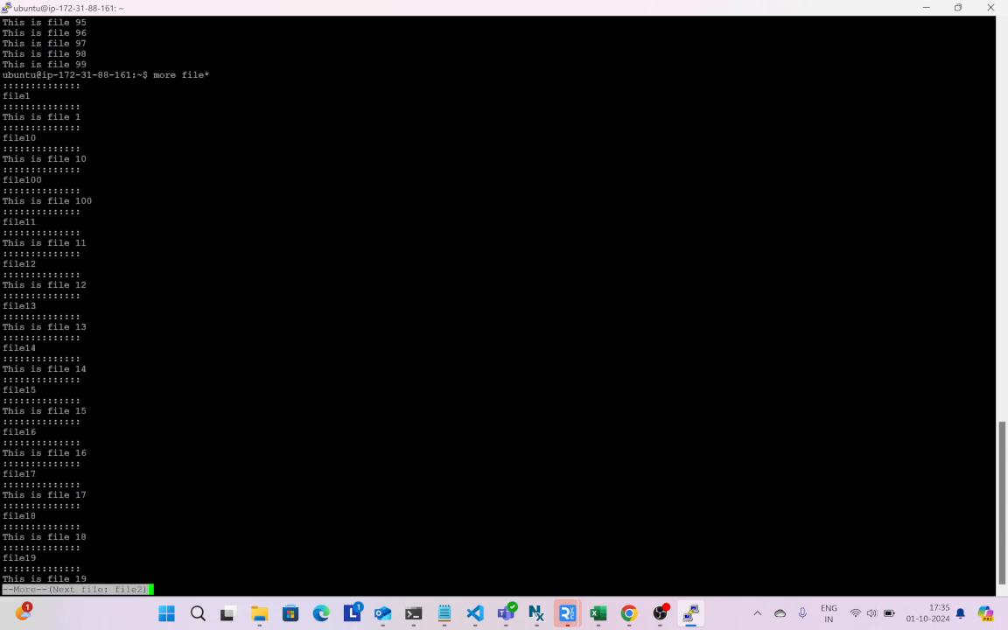
pyautogui.press('space')
pyautogui.press('space')
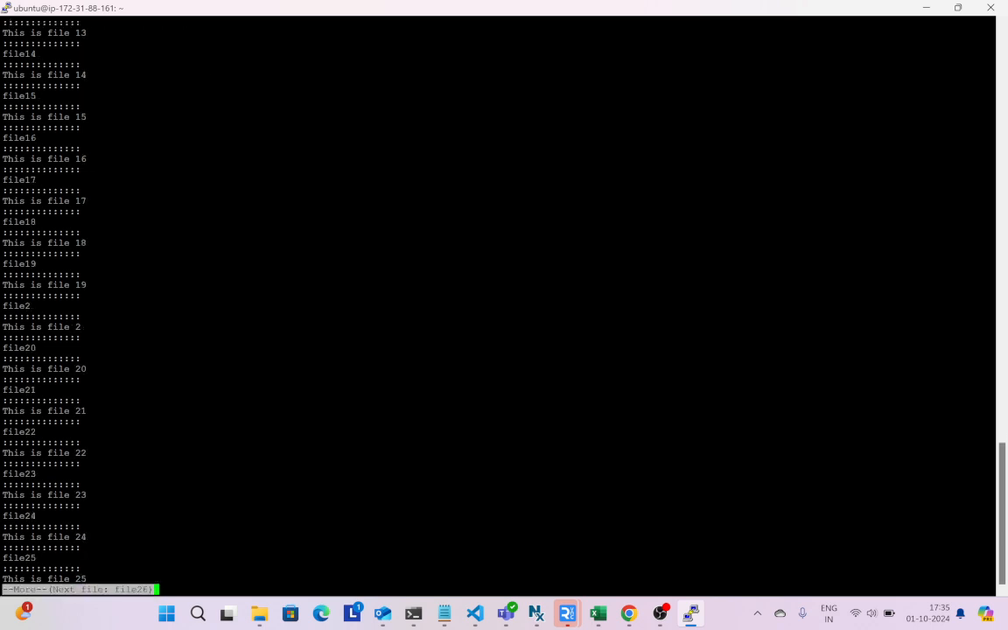
pyautogui.press('space')
pyautogui.press('q')
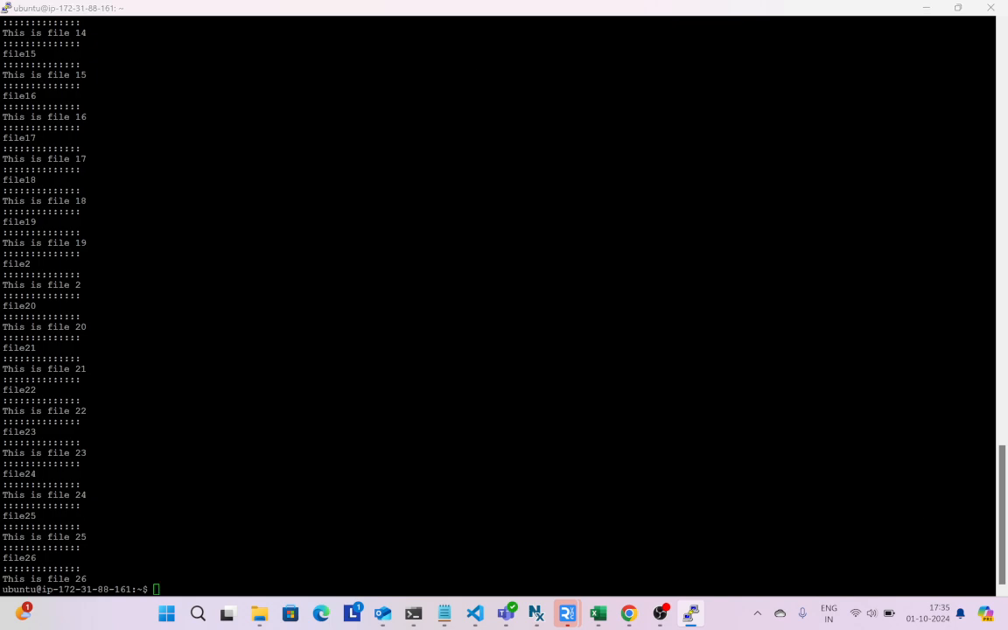
# Switch back to the EC2 console in the browser and open the EBS snapshots list
pyautogui.hotkey('alt', 'Tab')
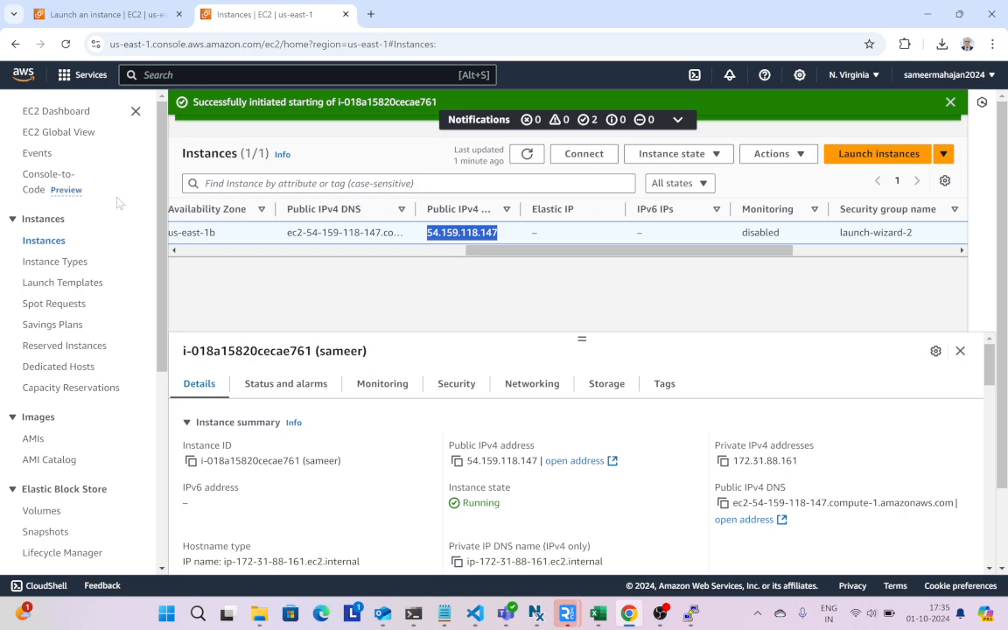
pyautogui.scroll(-3, 114, 227)
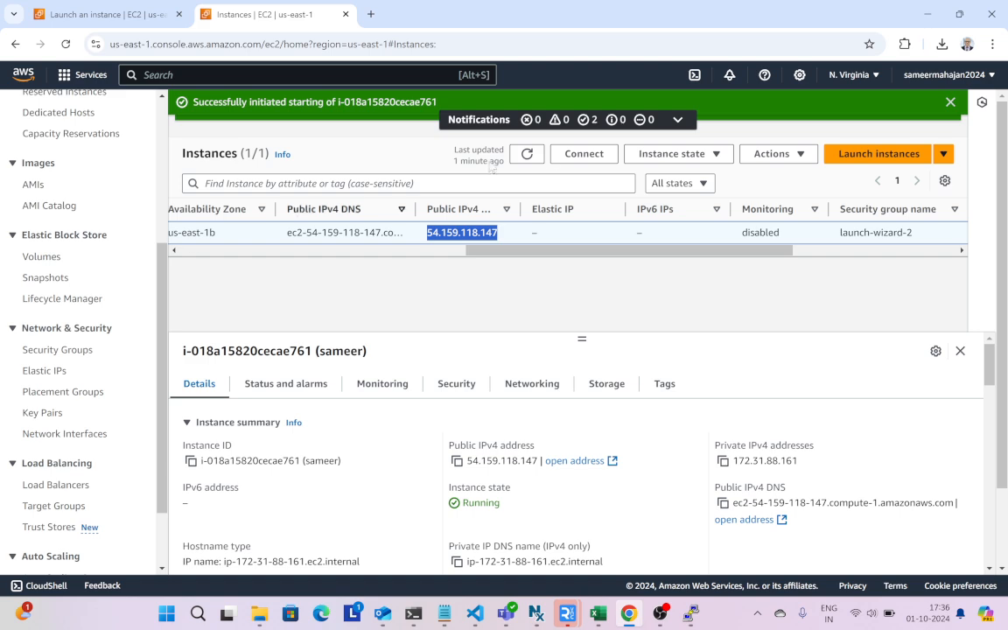
pyautogui.click(791, 156)
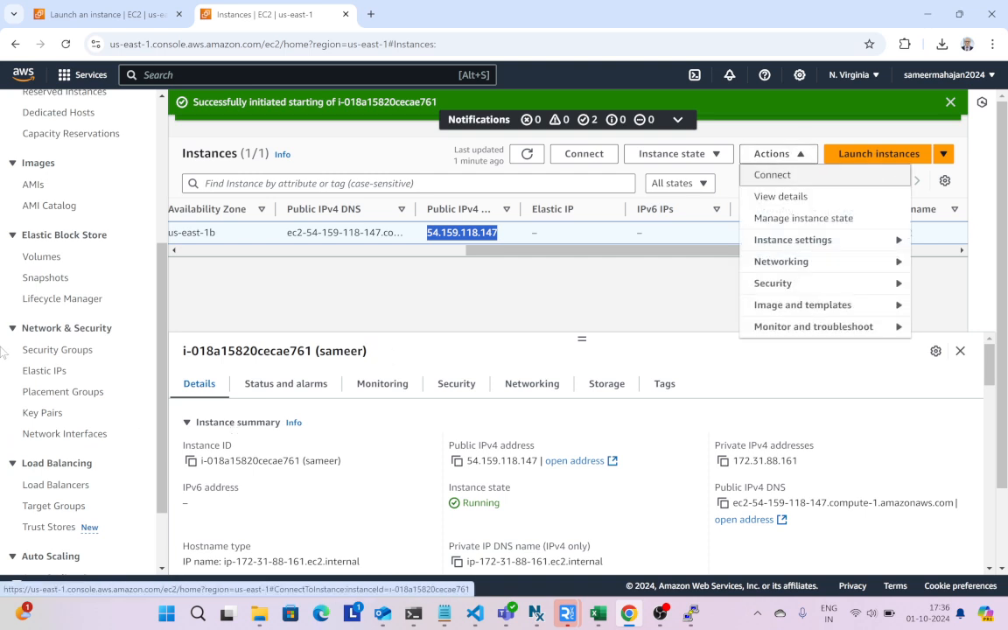
pyautogui.click(44, 278)
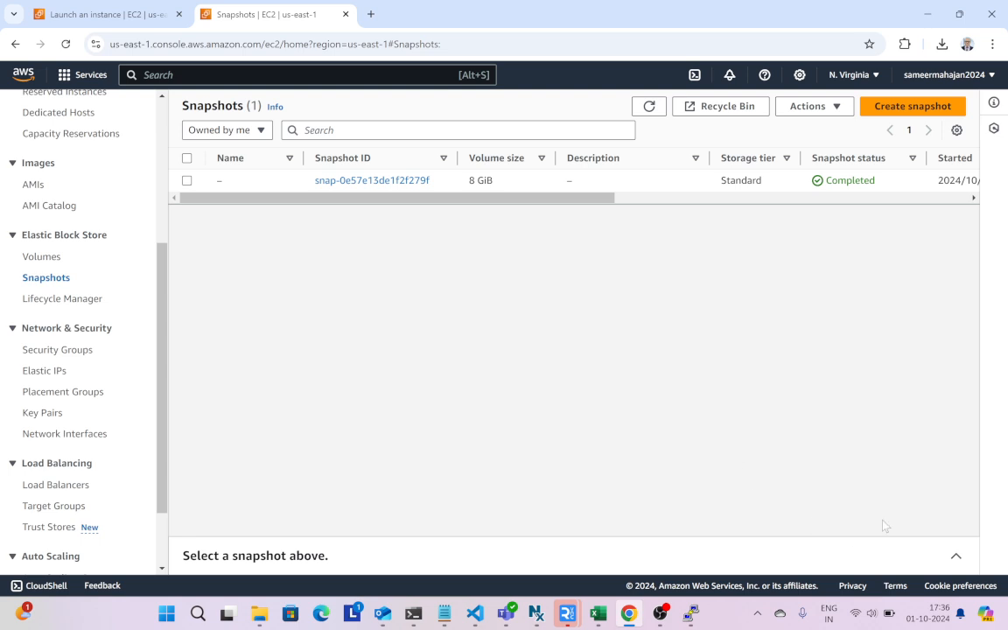
pyautogui.click(660, 613)
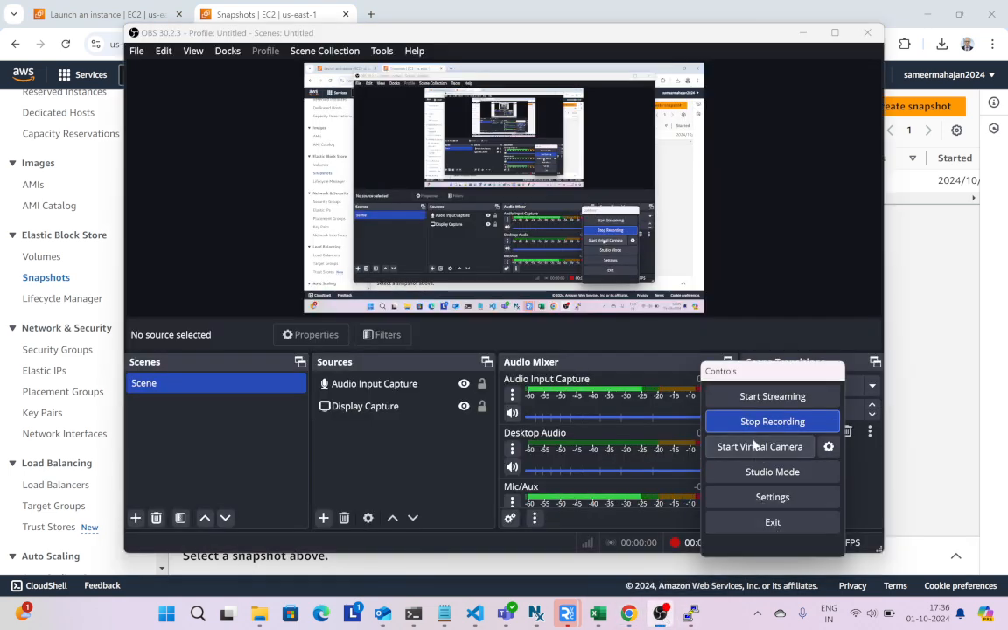